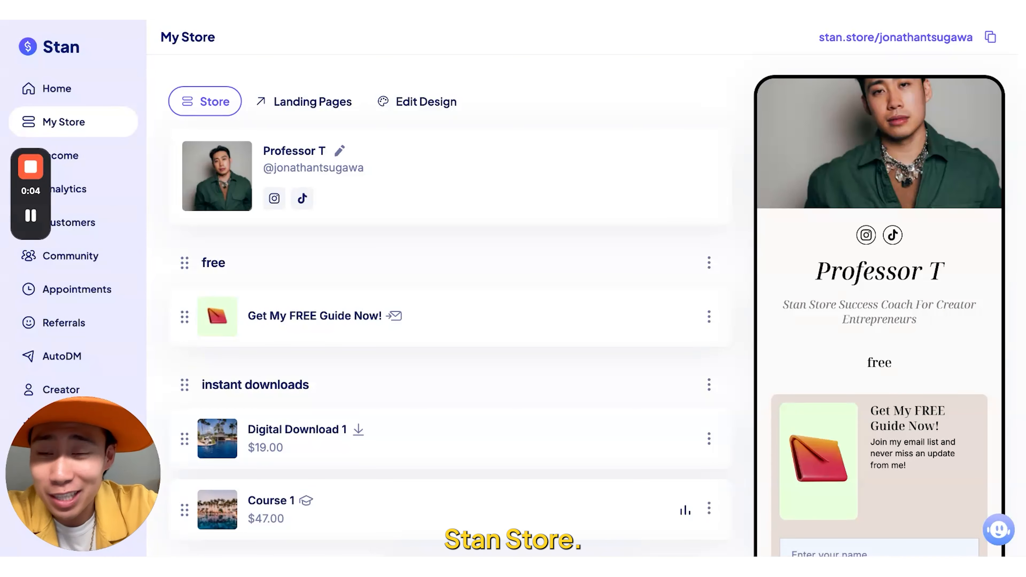
# - Enable the Funnels feature among the store's additional options and create a new funnel
pyautogui.moveTo(60, 439); pyautogui.dragTo(581, 172)
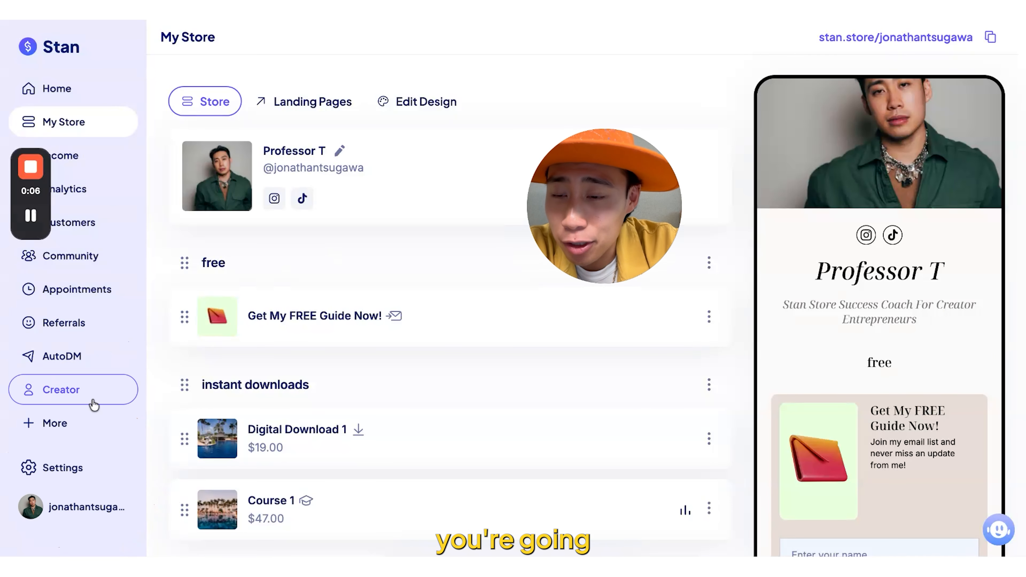
pyautogui.click(95, 433)
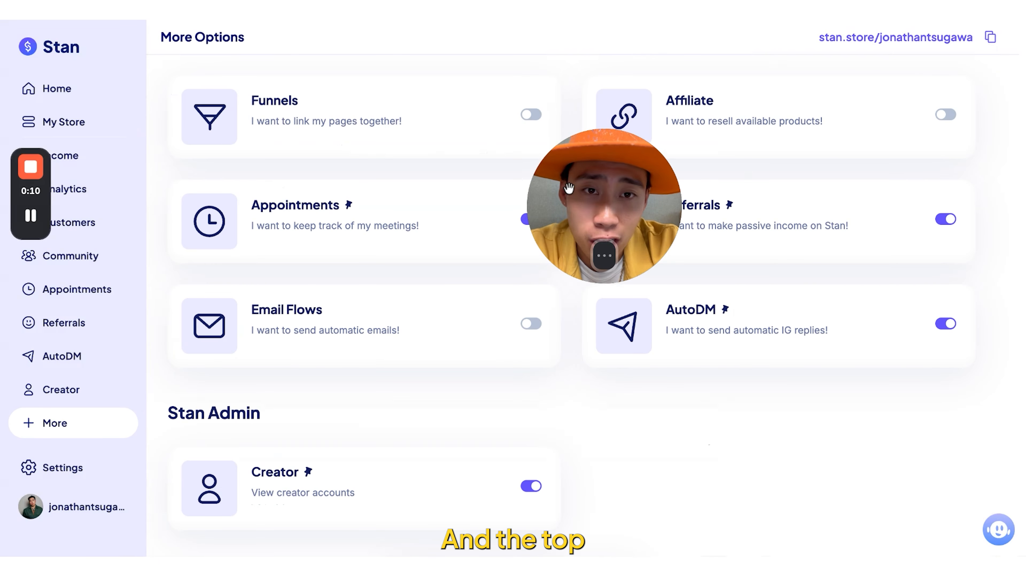
pyautogui.moveTo(569, 190); pyautogui.dragTo(731, 273)
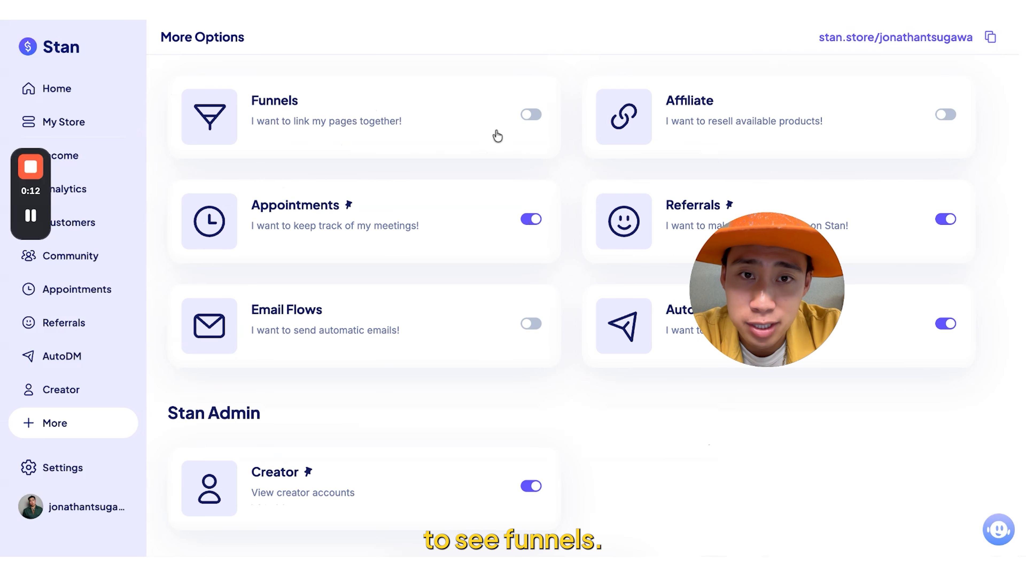
pyautogui.click(532, 116)
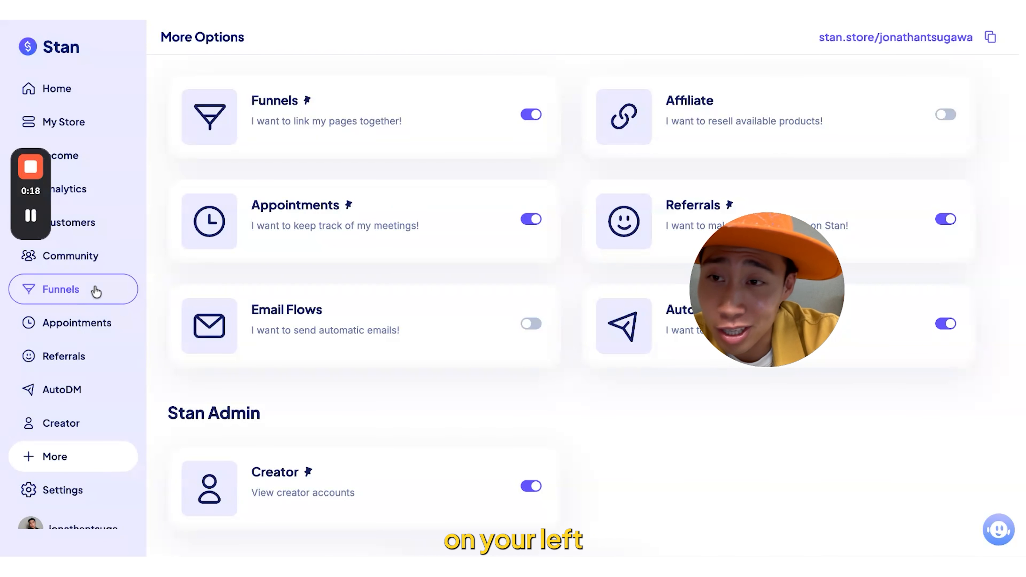
pyautogui.click(61, 289)
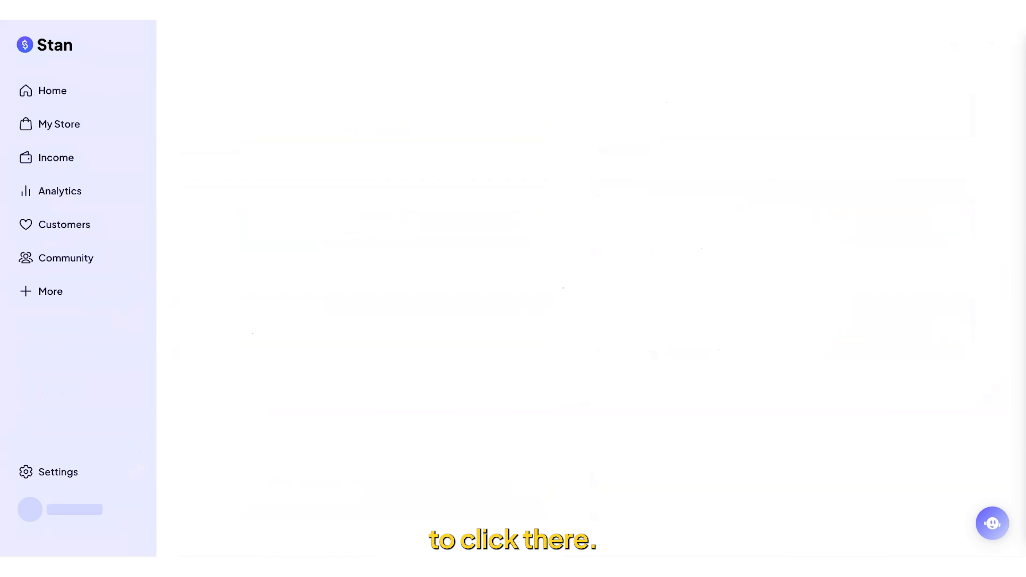
pyautogui.click(355, 451)
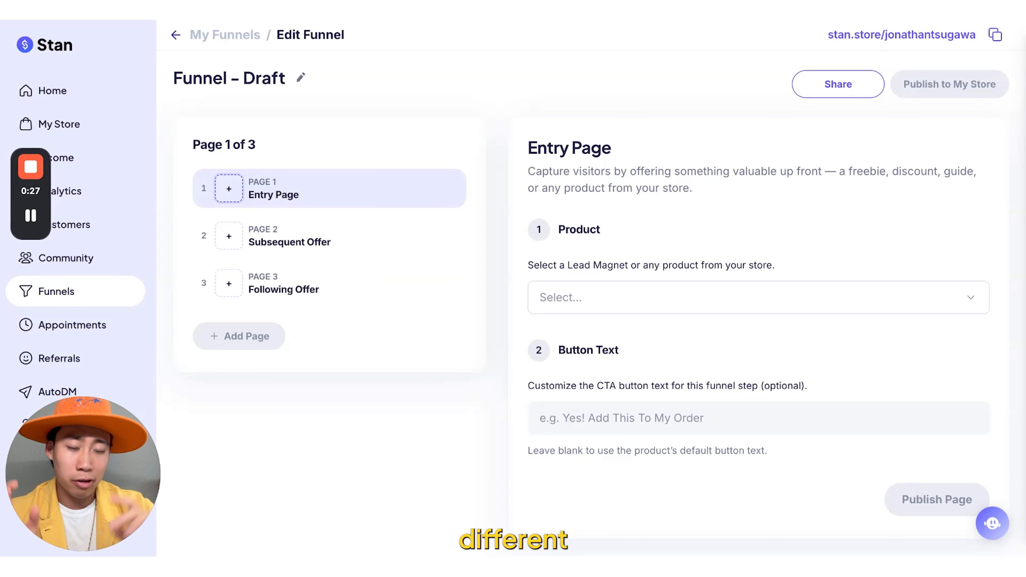
# - Set the entry page's product to the lead magnet "Get My FREE Guide Now!", keep the default button text, and publish the page
pyautogui.click(810, 299)
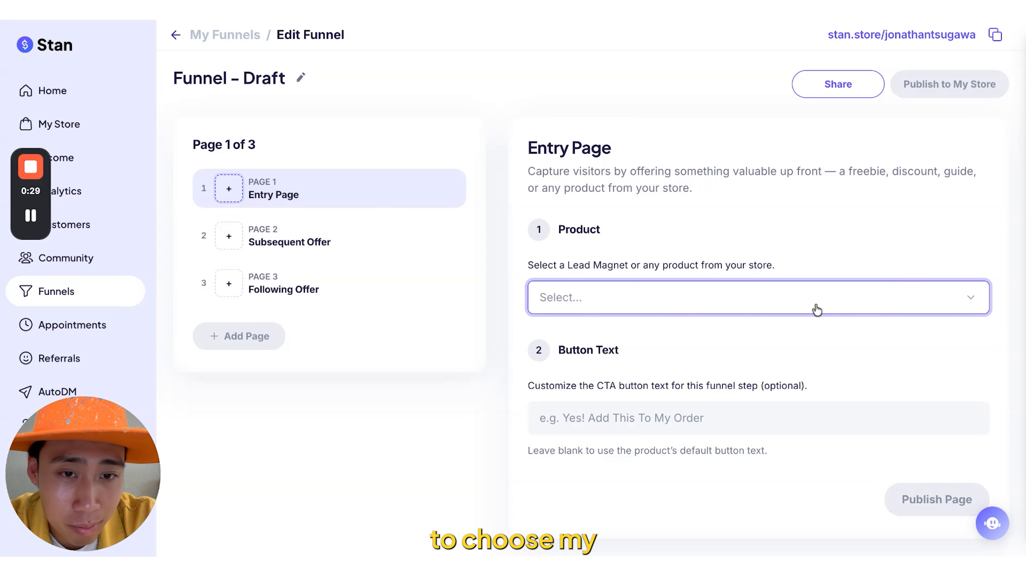
pyautogui.click(680, 416)
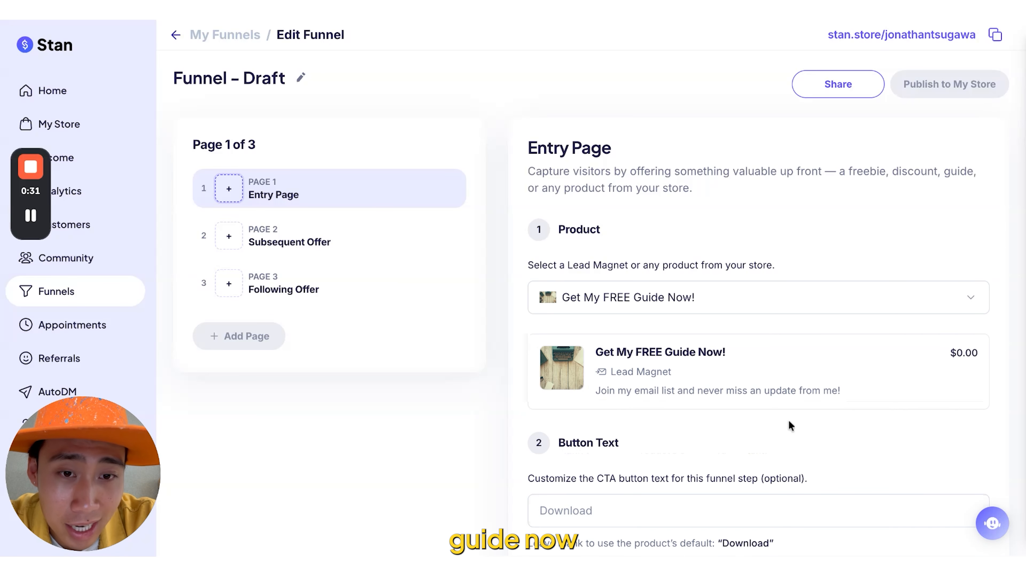
pyautogui.scroll(-4, 789, 421)
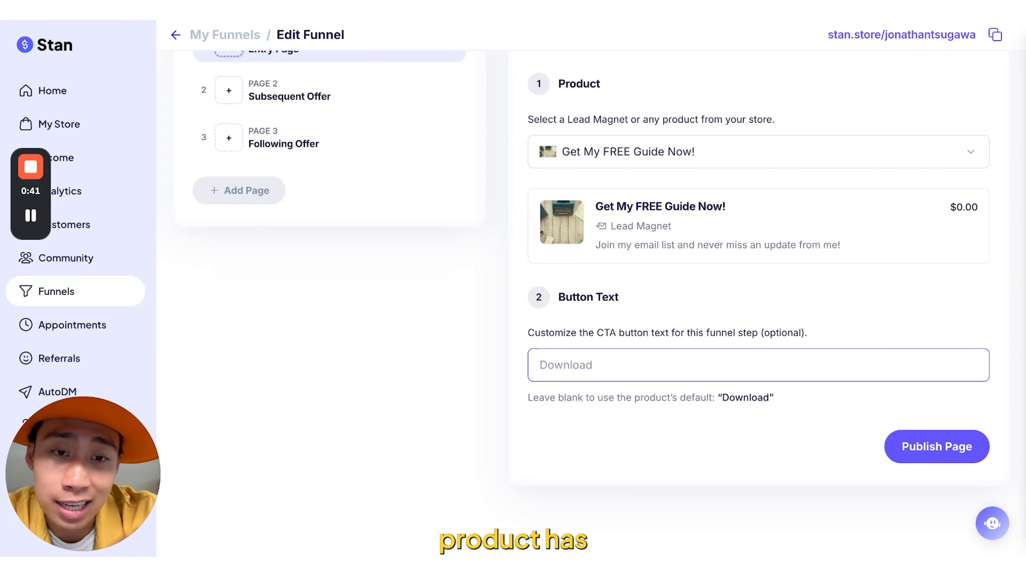
pyautogui.click(784, 439)
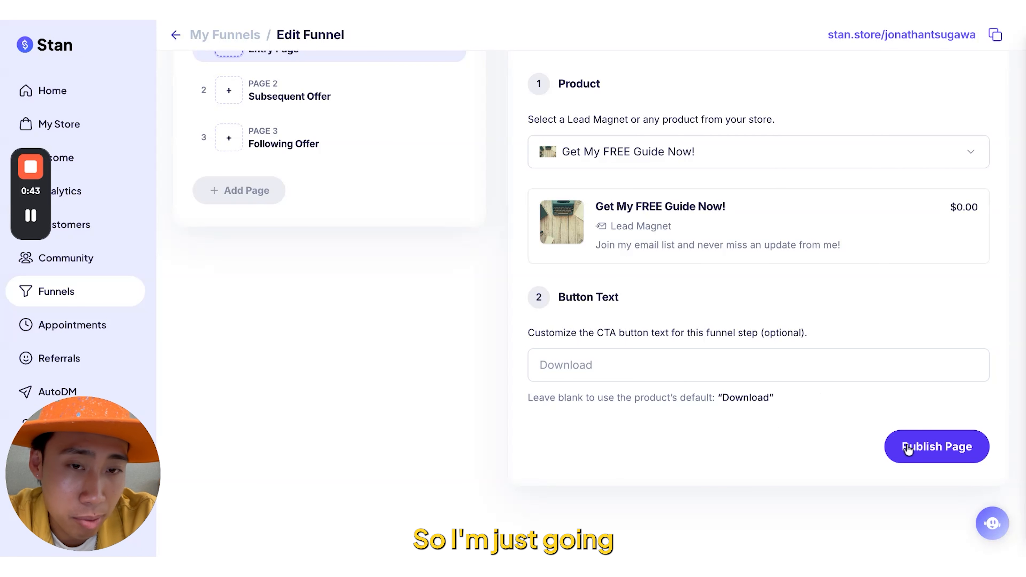
pyautogui.click(915, 450)
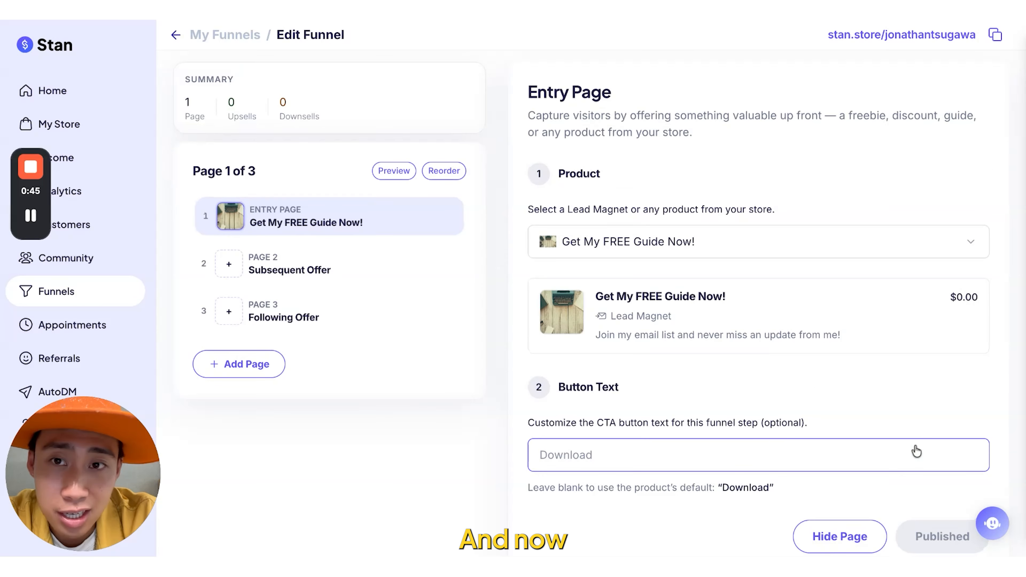
# - Choose Digital Download 1 as the product for the page 2 Subsequent Offer, keep its default banner and button text, and publish the page
pyautogui.click(420, 279)
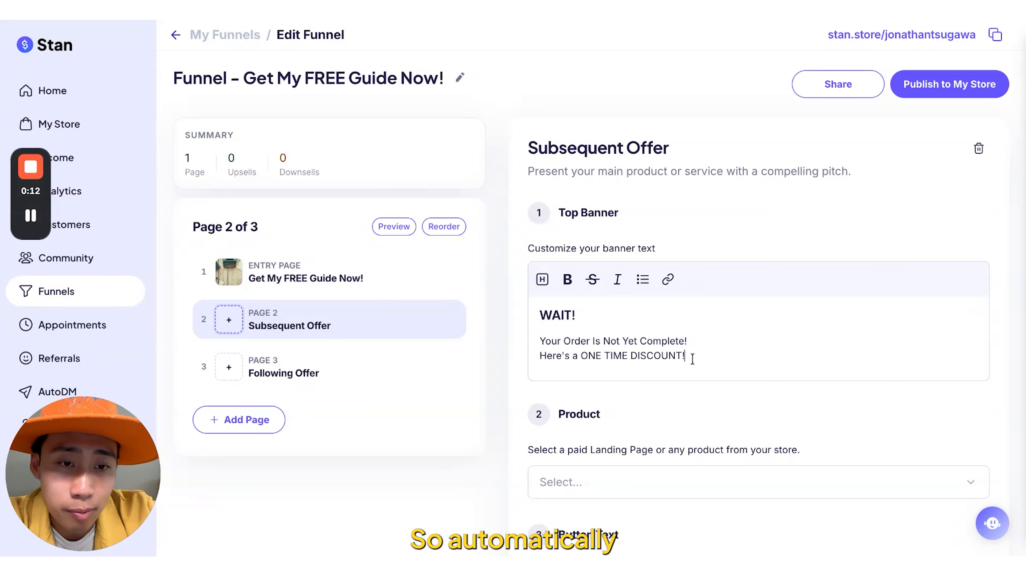
pyautogui.moveTo(687, 357); pyautogui.dragTo(534, 311)
pyautogui.click(705, 354)
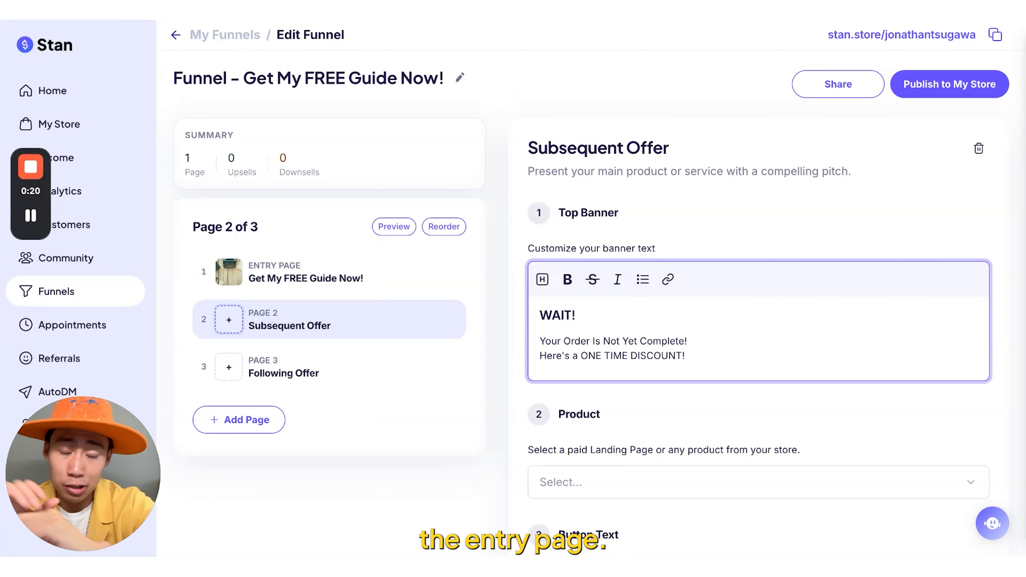
pyautogui.click(696, 319)
pyautogui.scroll(-5, 692, 323)
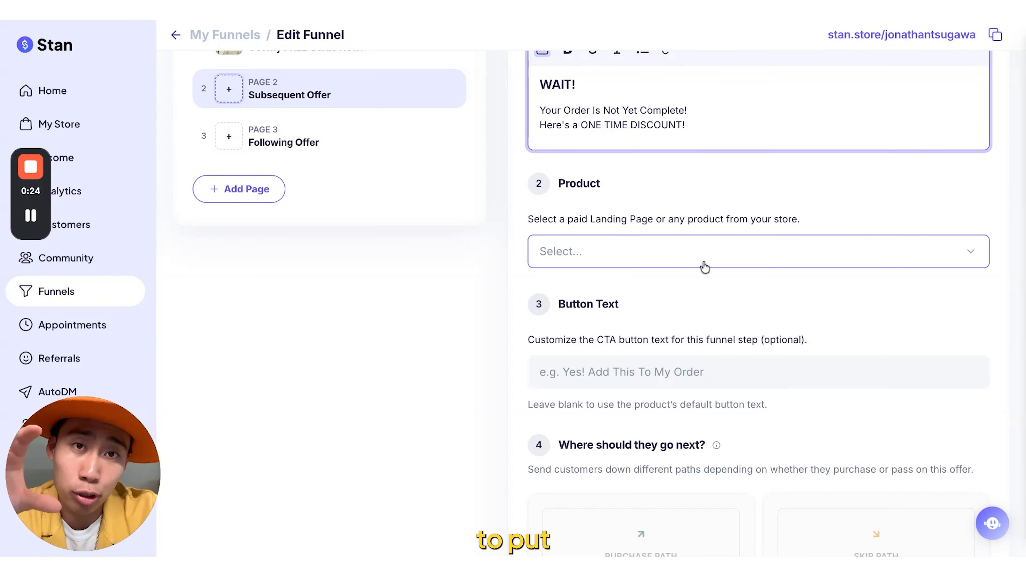
pyautogui.click(704, 265)
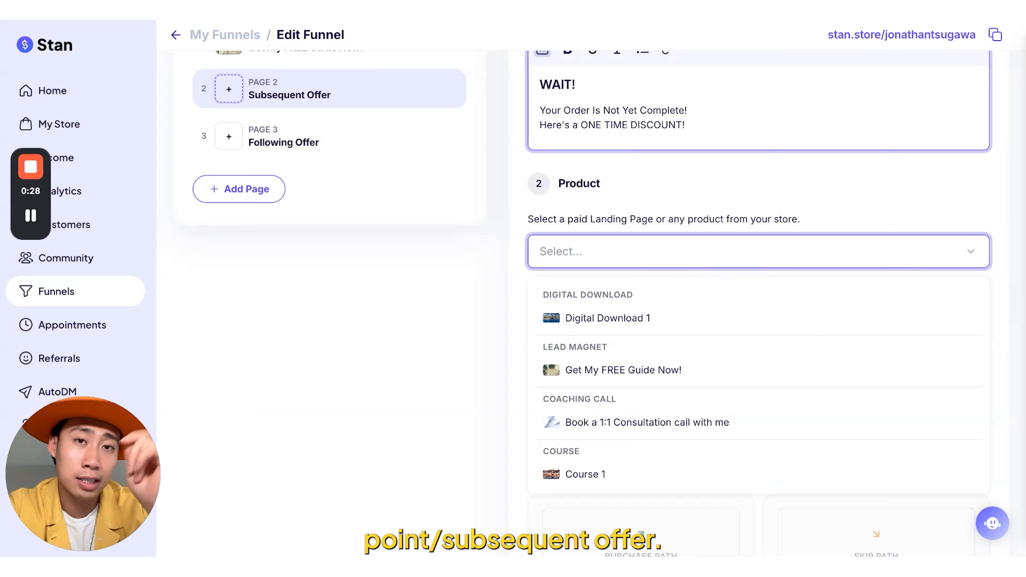
pyautogui.click(666, 318)
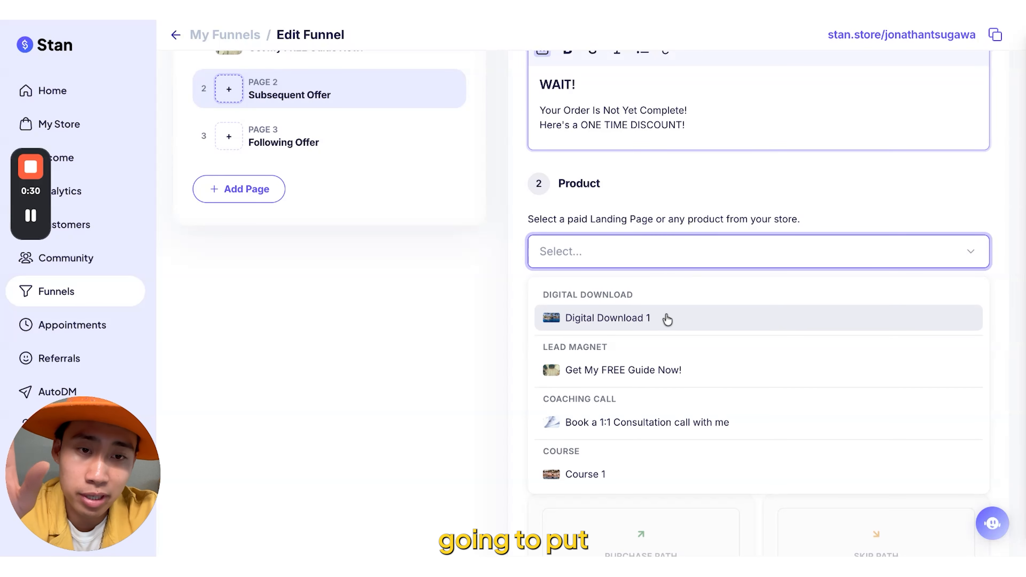
pyautogui.scroll(-3, 920, 335)
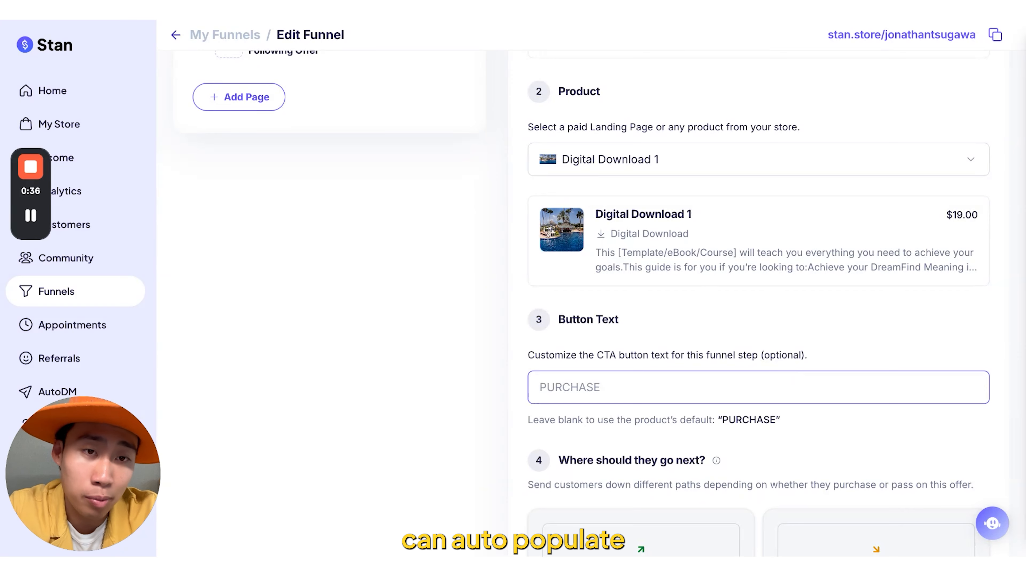
pyautogui.moveTo(692, 214); pyautogui.dragTo(596, 214)
pyautogui.scroll(-2, 731, 283)
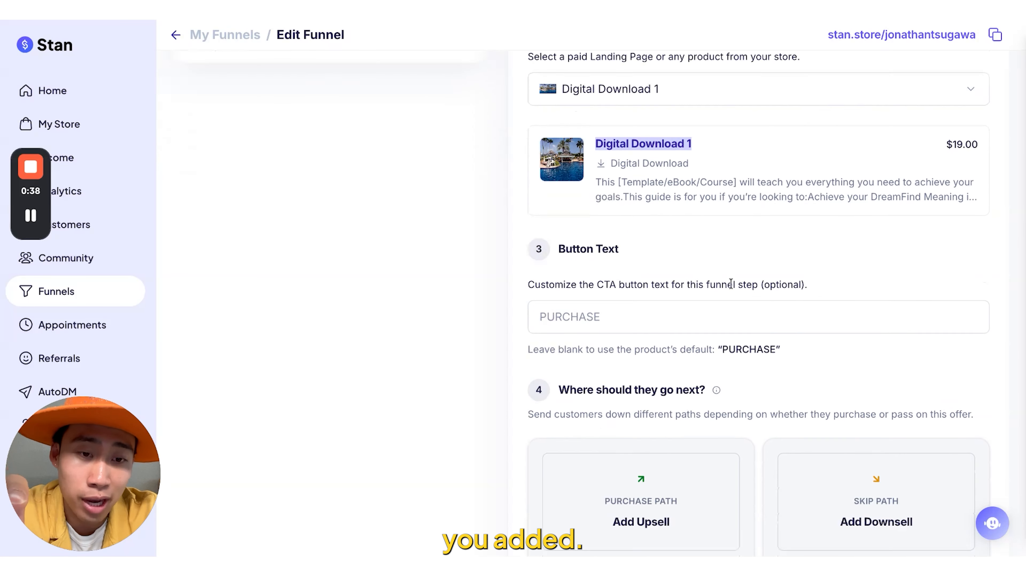
pyautogui.scroll(-5, 732, 283)
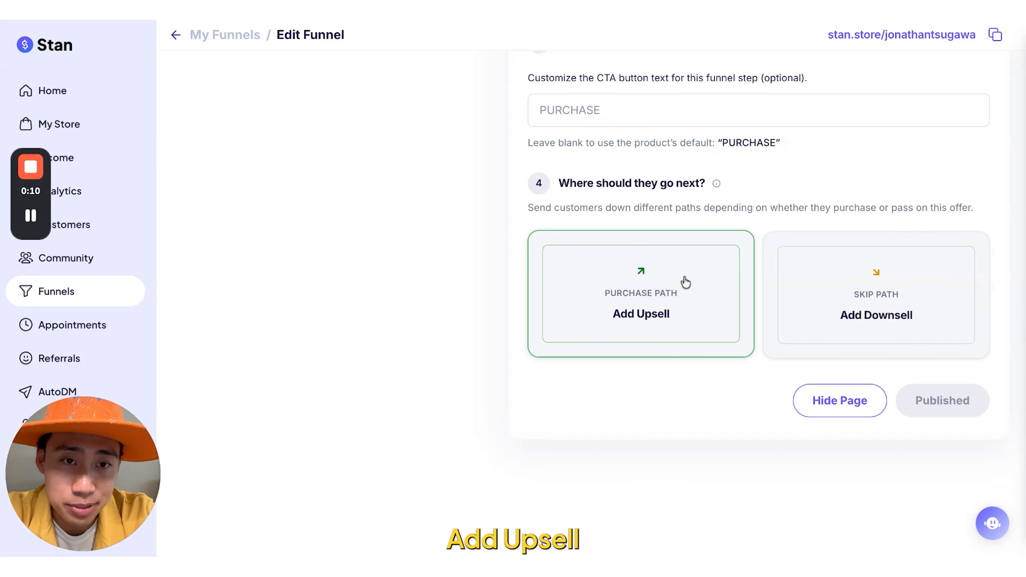
# - Add an upsell page on the subsequent offer's purchase path with Course 1 as its product, and publish it
pyautogui.scroll(7, 681, 304)
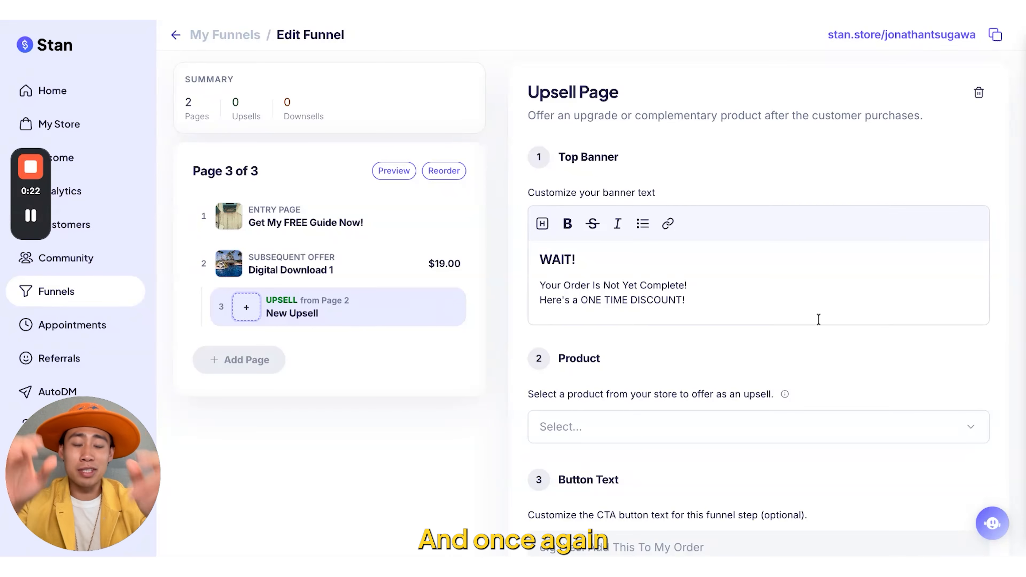
pyautogui.scroll(-3, 818, 319)
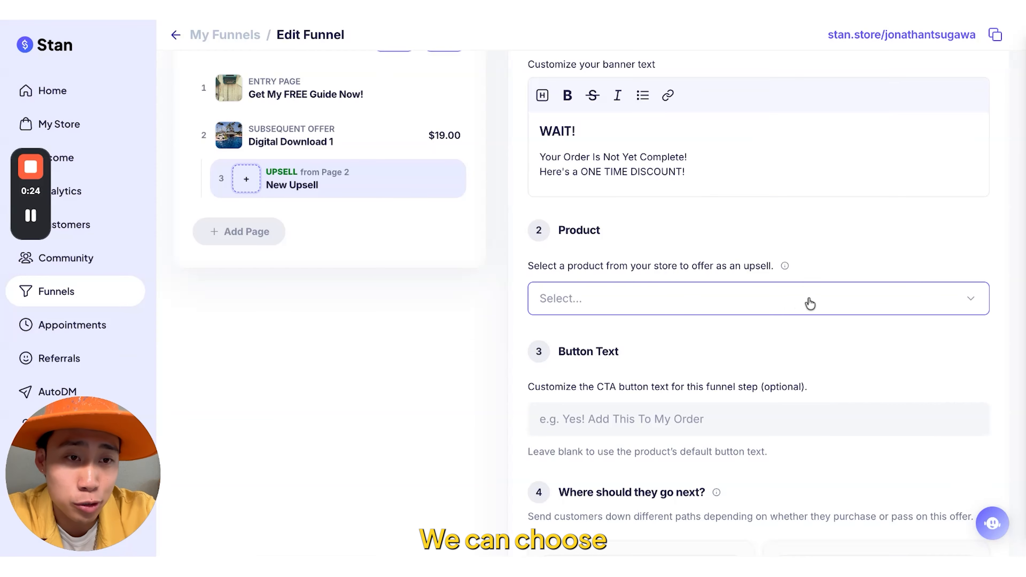
pyautogui.click(808, 301)
pyautogui.click(663, 524)
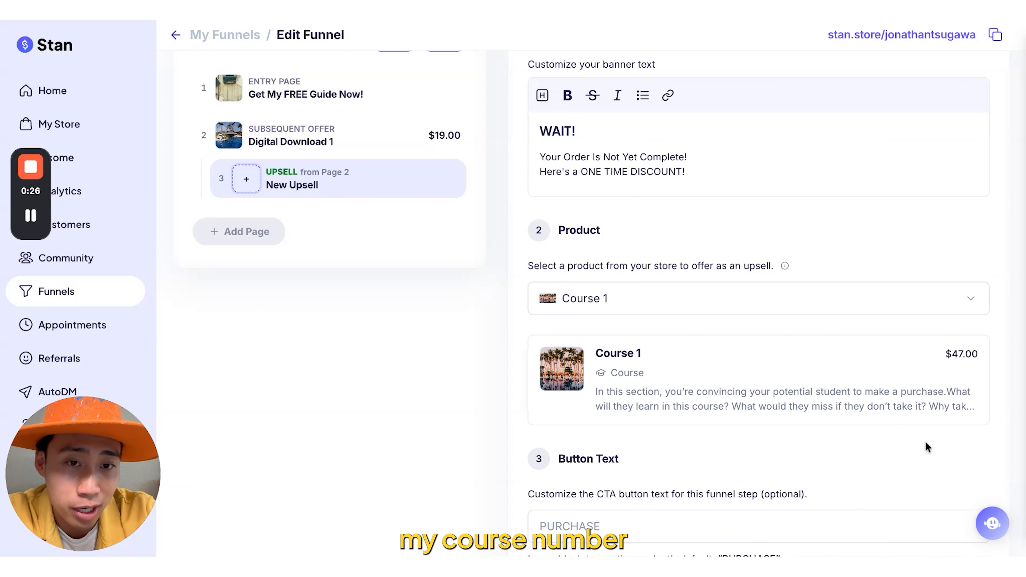
pyautogui.scroll(-2, 928, 446)
pyautogui.scroll(-1, 1005, 406)
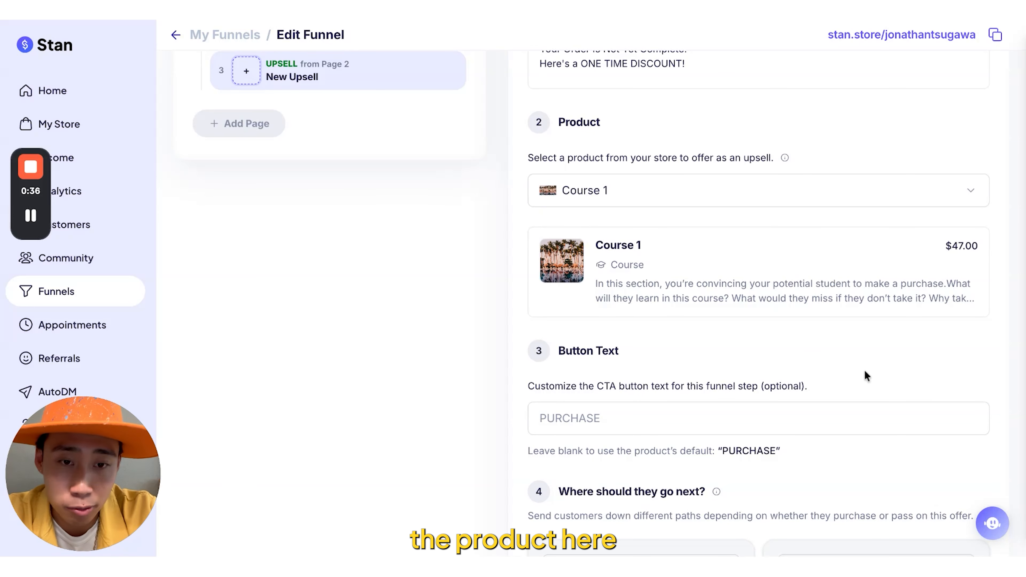
pyautogui.scroll(-3, 864, 374)
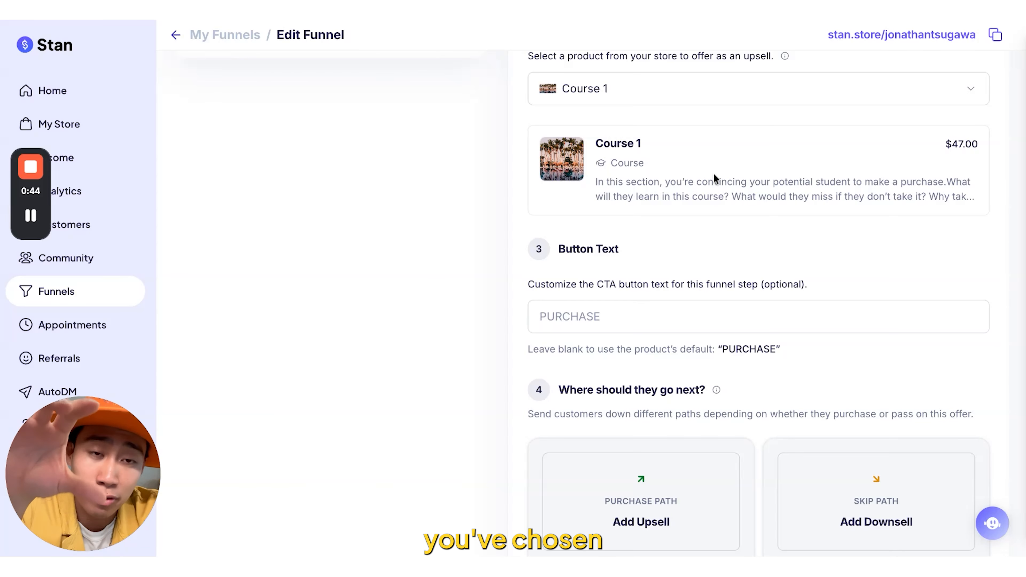
pyautogui.scroll(-5, 722, 248)
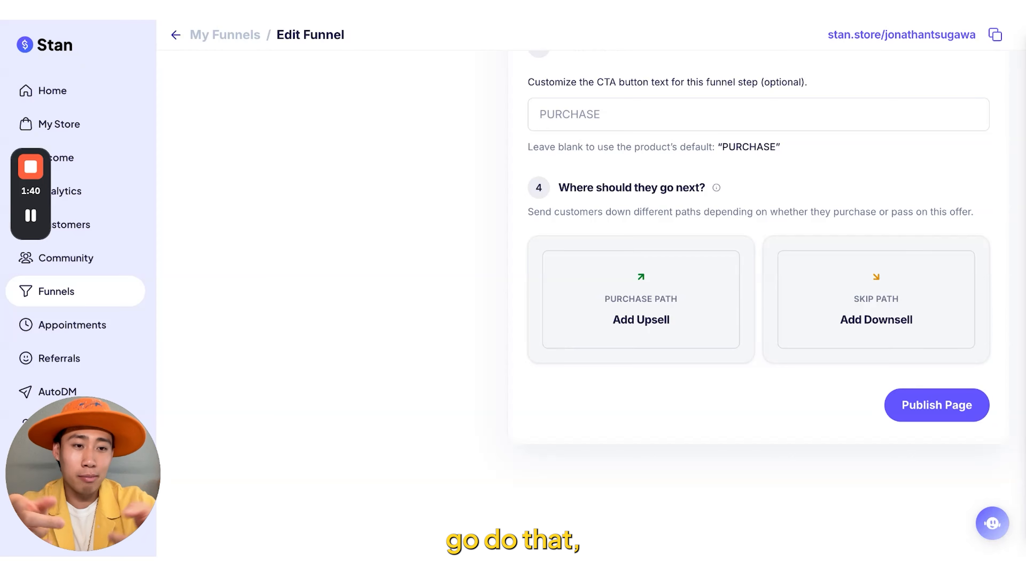
pyautogui.click(938, 405)
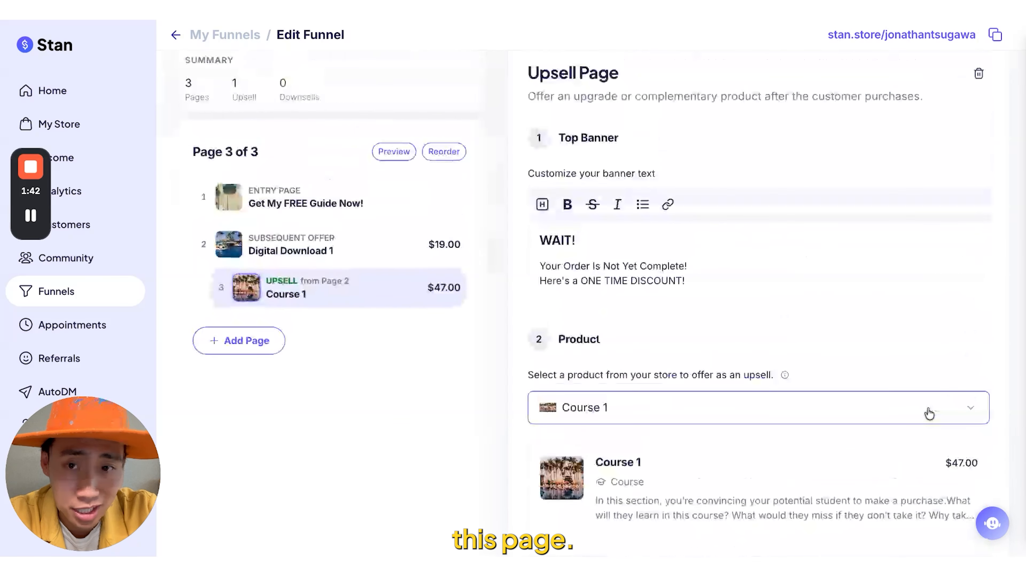
# - Return to the Digital Download 1 subsequent offer and add a downsell page to its skip path
pyautogui.click(375, 274)
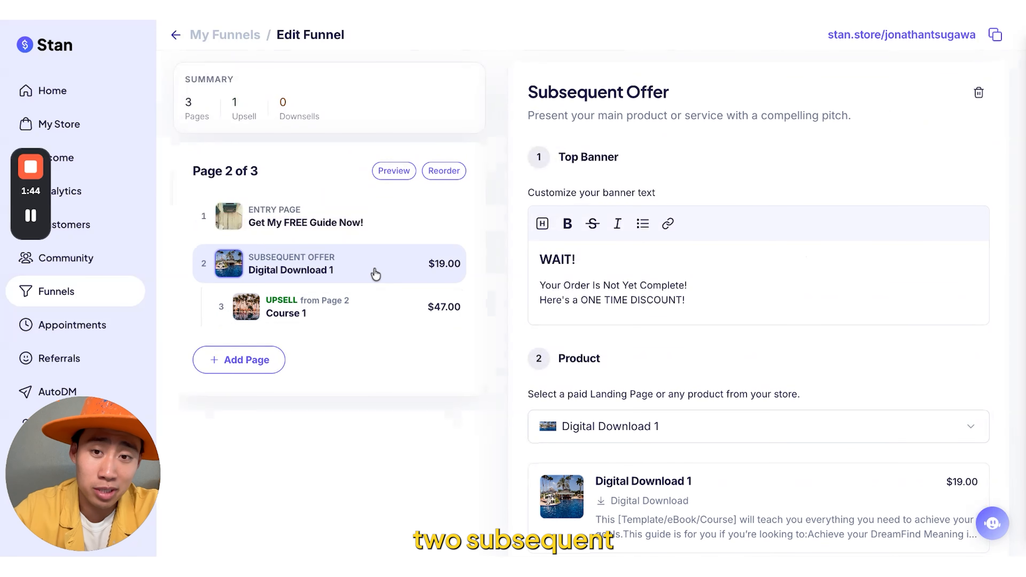
pyautogui.scroll(-10, 830, 355)
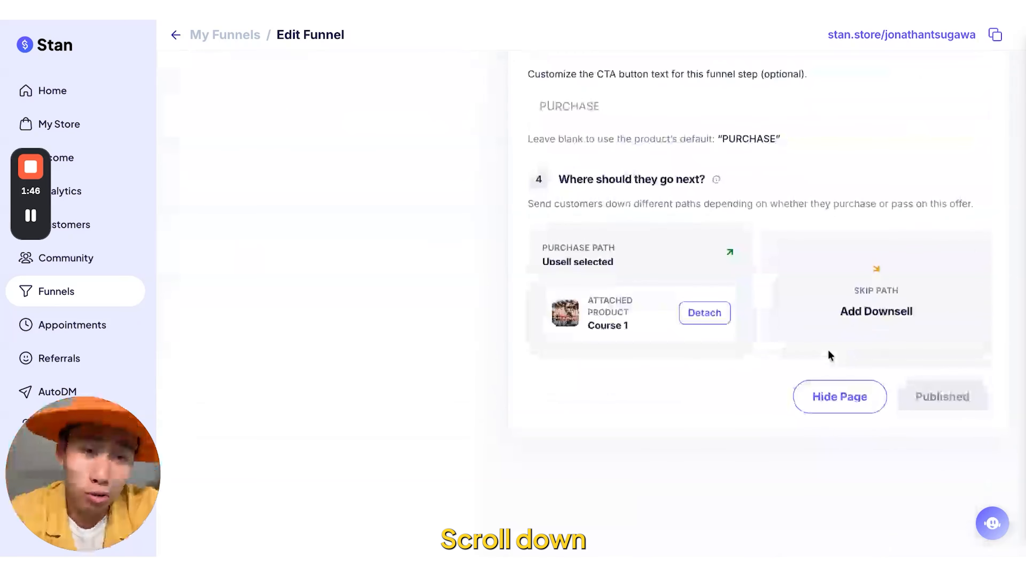
pyautogui.click(894, 339)
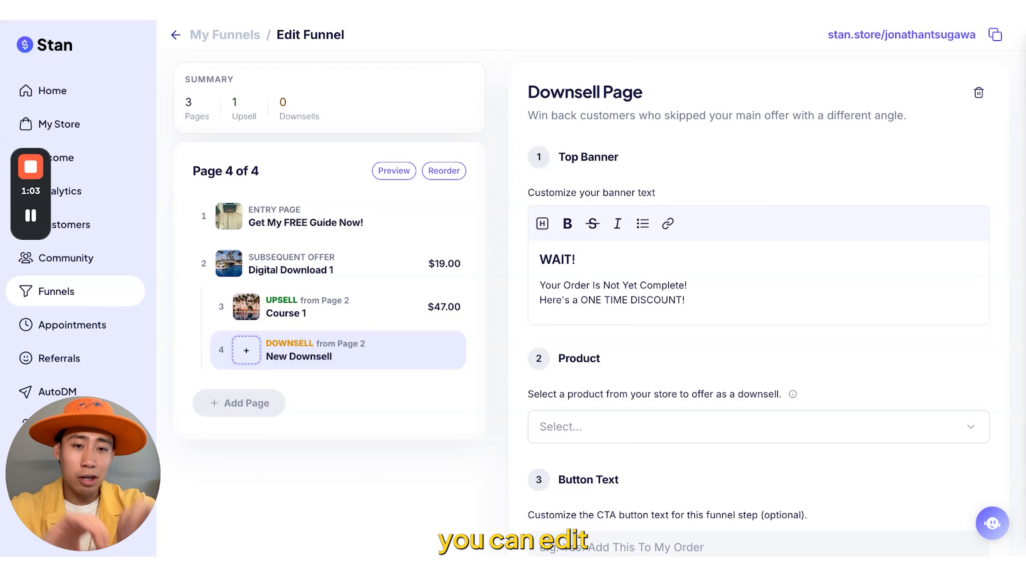
# - Choose the coaching call "Book a 1:1 Consultation call with me" as the downsell page's product, keeping the default button text
pyautogui.scroll(-2, 865, 409)
pyautogui.click(814, 372)
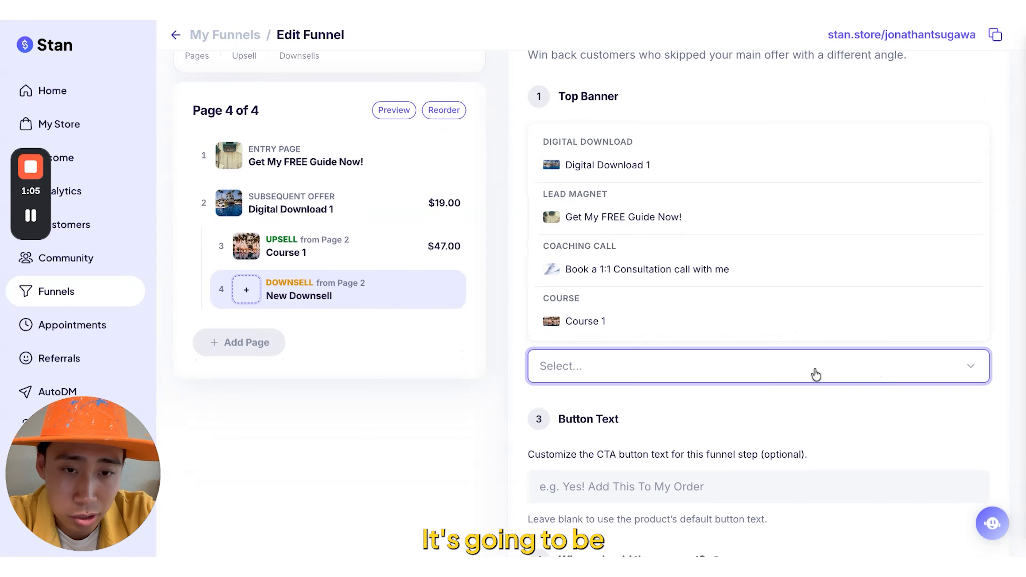
pyautogui.click(720, 281)
pyautogui.scroll(-4, 724, 314)
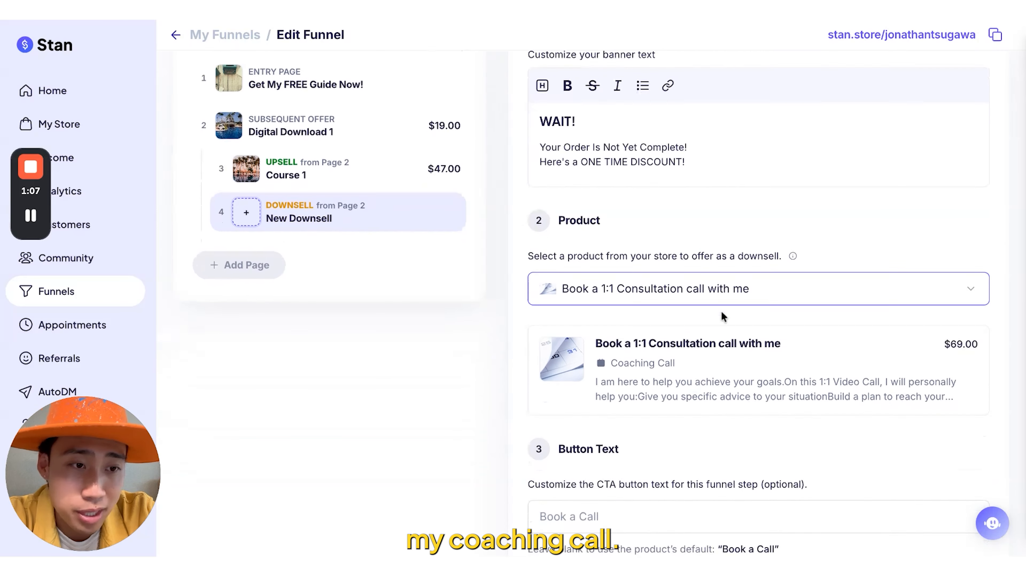
pyautogui.scroll(-3, 850, 307)
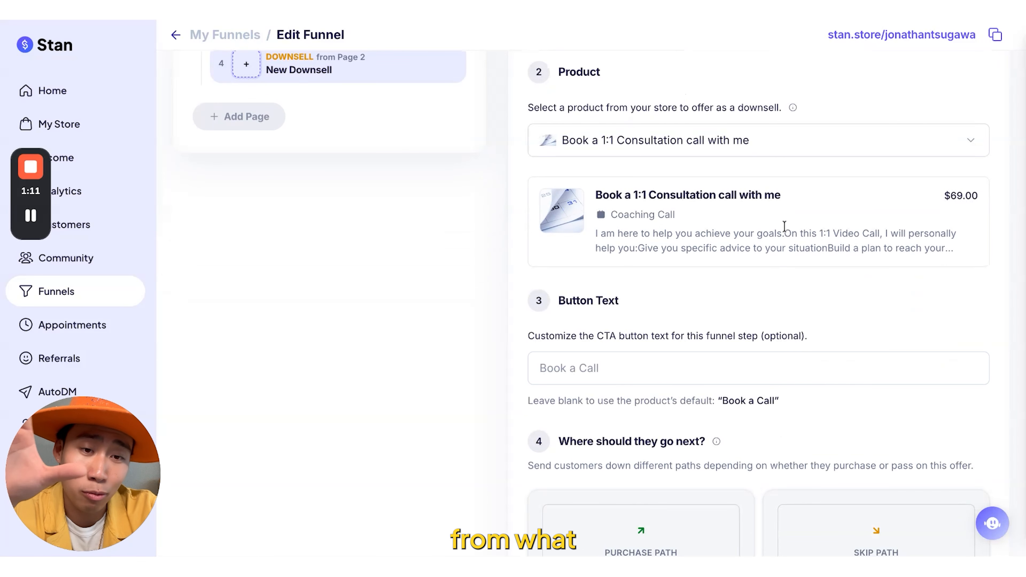
pyautogui.scroll(-3, 791, 289)
pyautogui.scroll(-2, 791, 293)
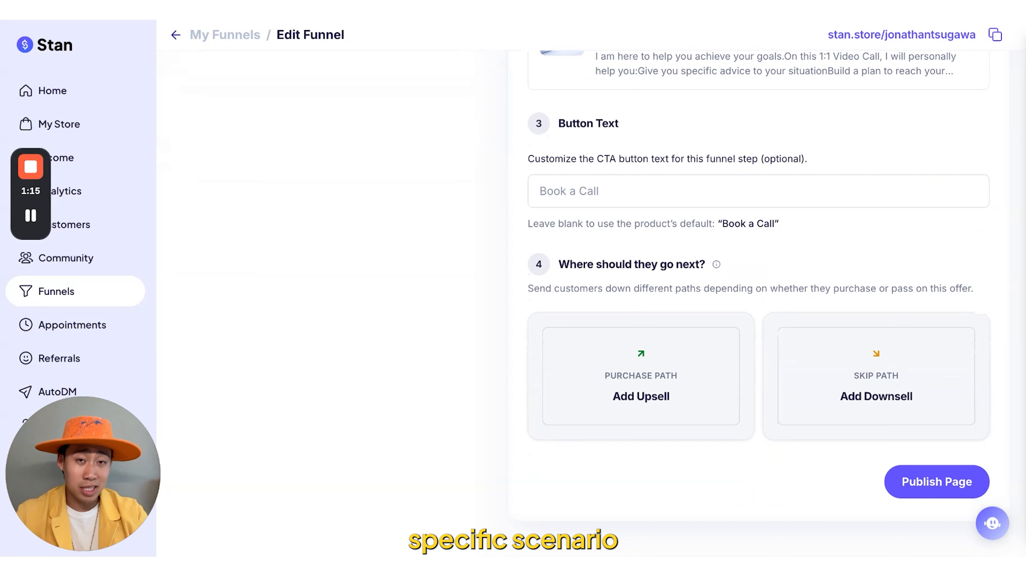
pyautogui.scroll(10, 759, 290)
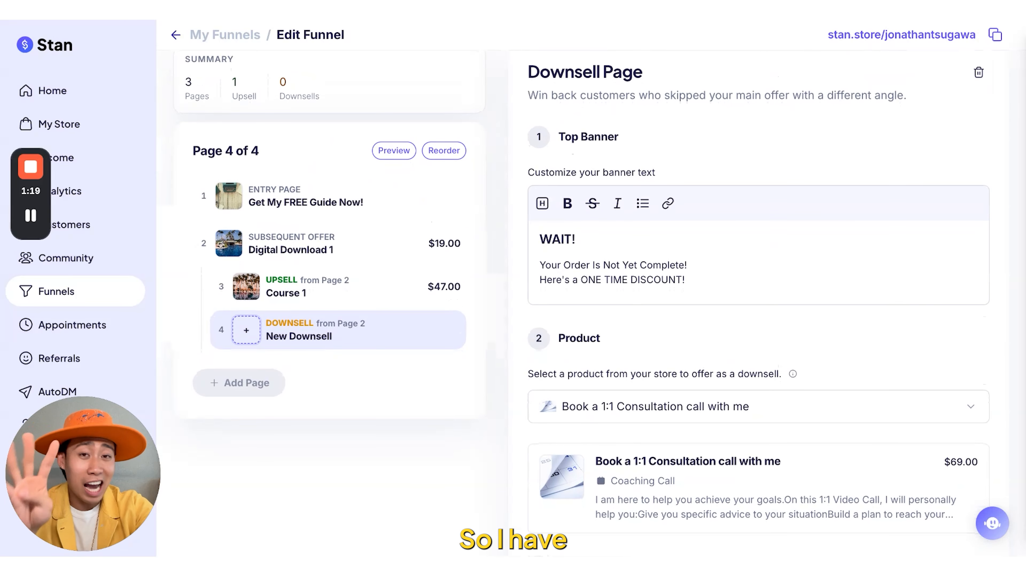
pyautogui.scroll(-10, 820, 357)
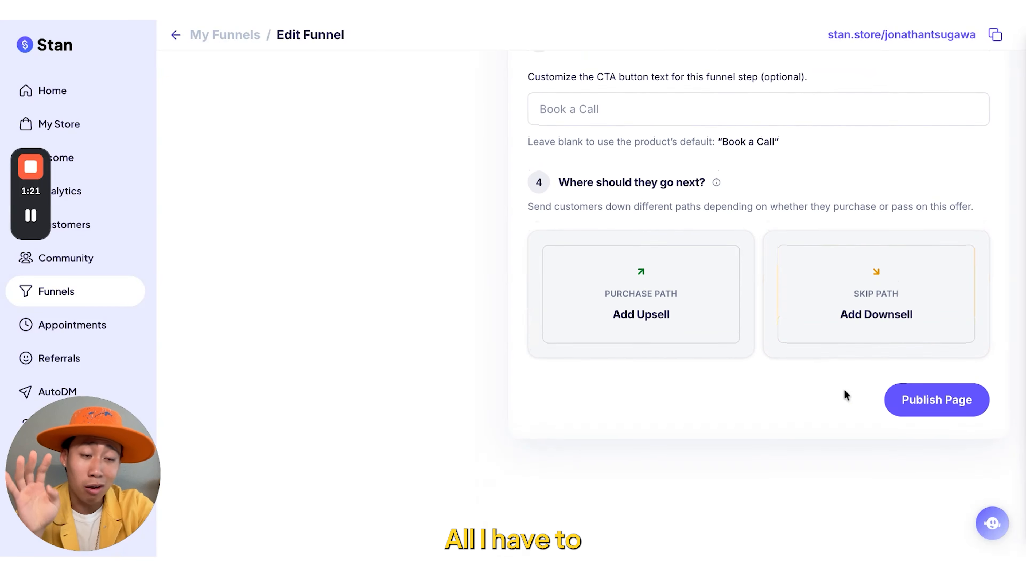
# - Publish the downsell page for the 1:1 consultation call
pyautogui.click(925, 410)
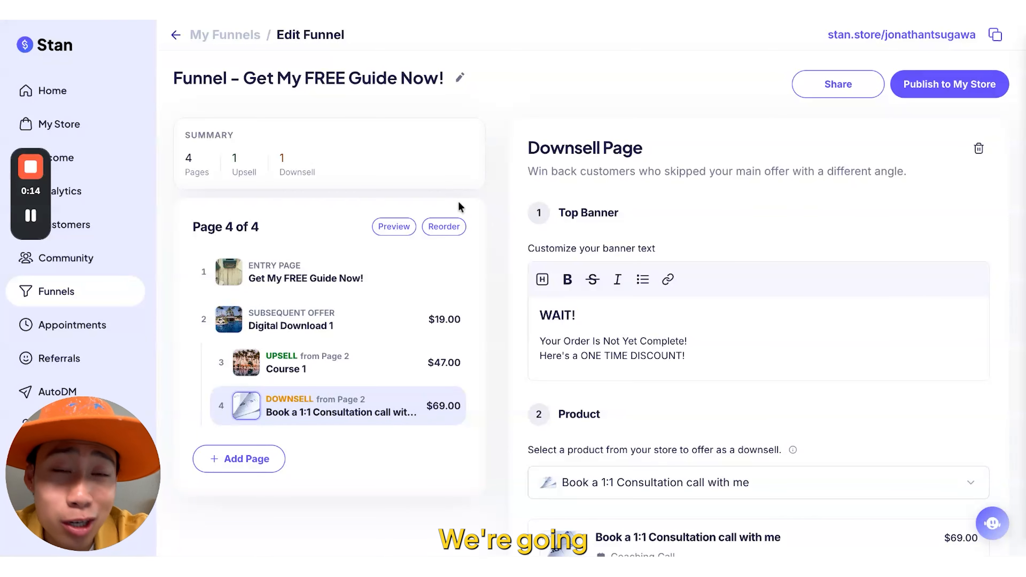
# - Preview the buyer journey by downloading the free guide, purchasing Digital Download 1 and skipping the Course 1 upsell
pyautogui.click(394, 226)
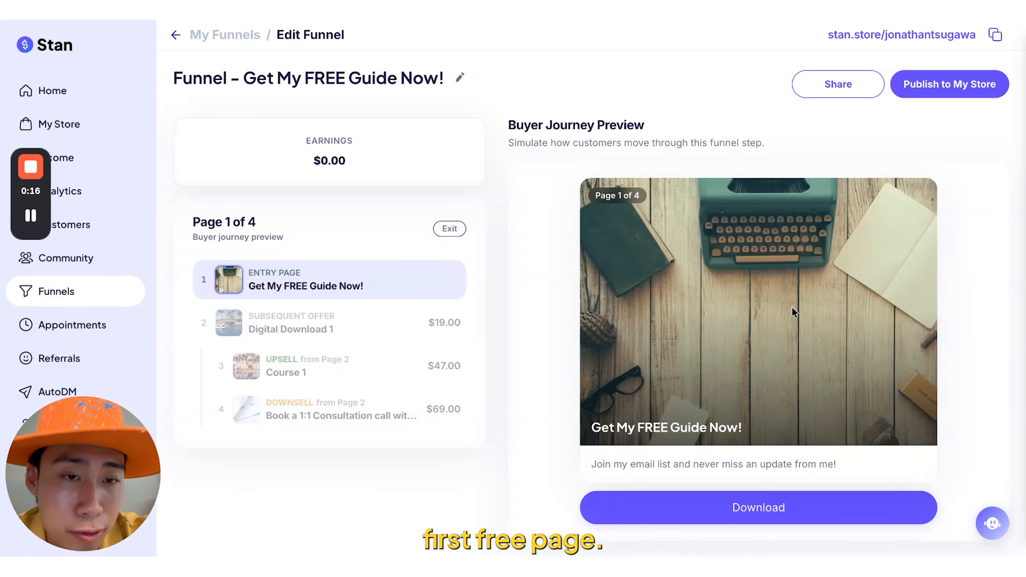
pyautogui.scroll(-1, 803, 397)
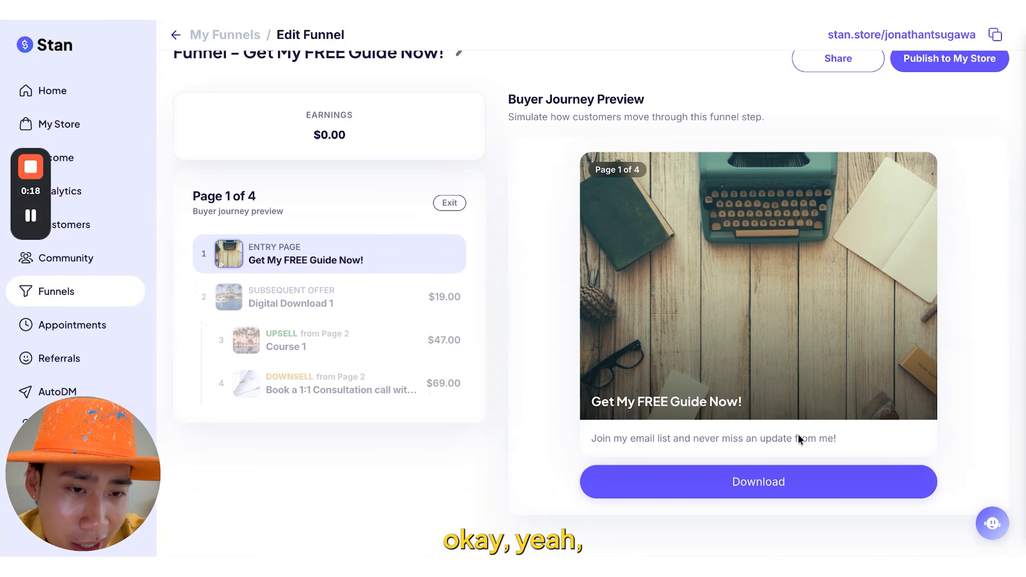
pyautogui.click(784, 494)
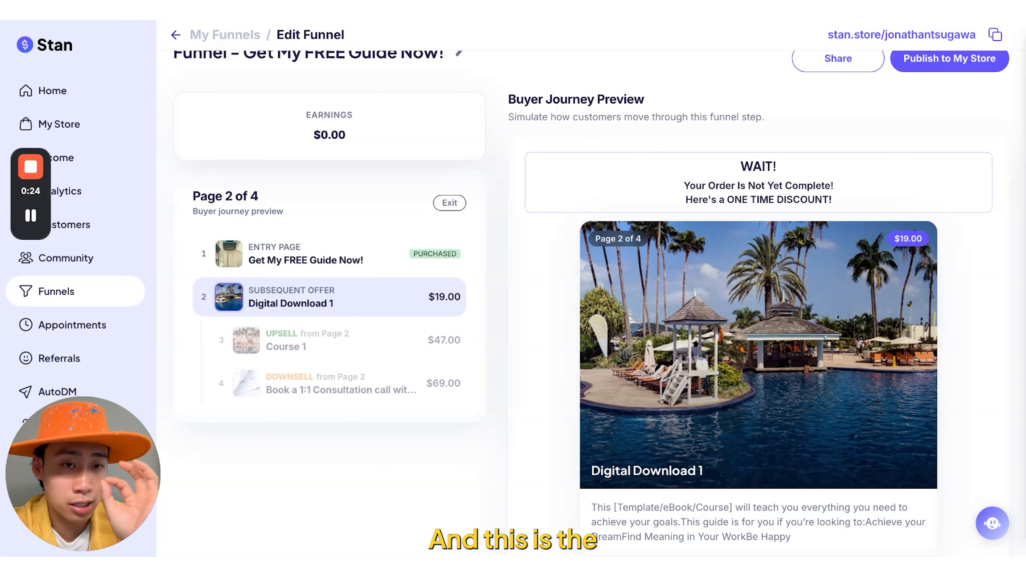
pyautogui.scroll(-3, 850, 443)
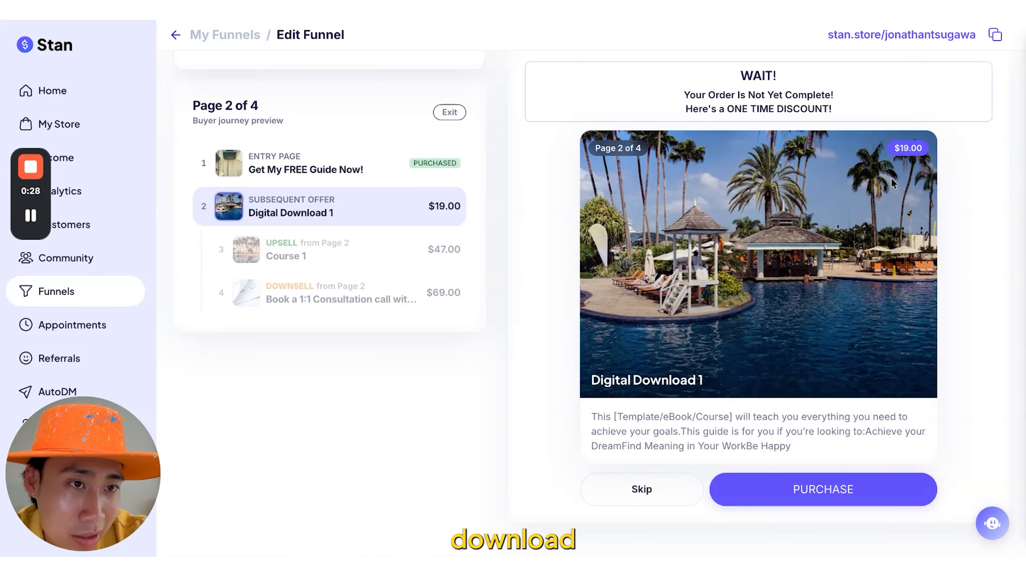
pyautogui.click(809, 491)
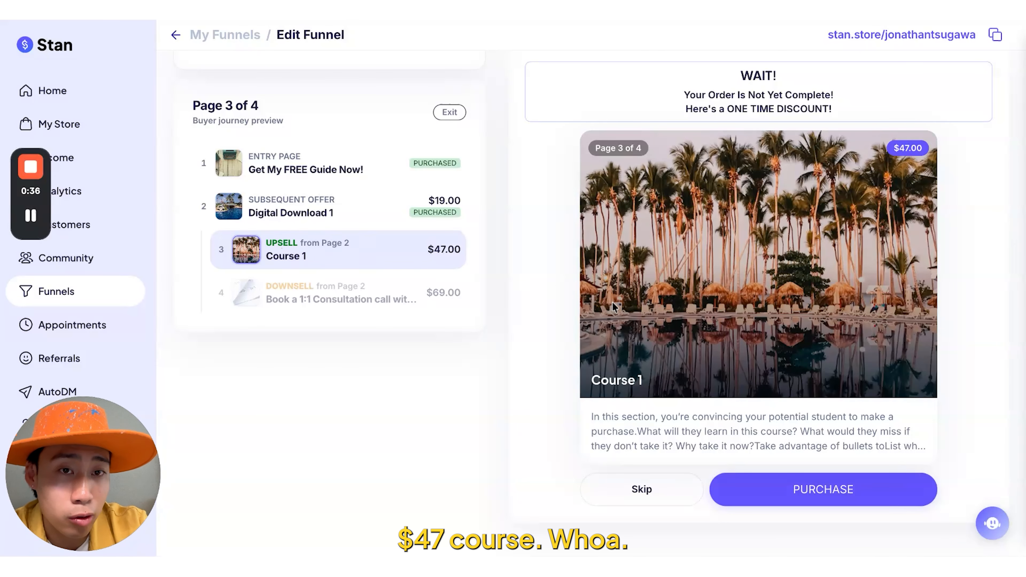
pyautogui.scroll(1, 626, 313)
pyautogui.scroll(-1, 800, 263)
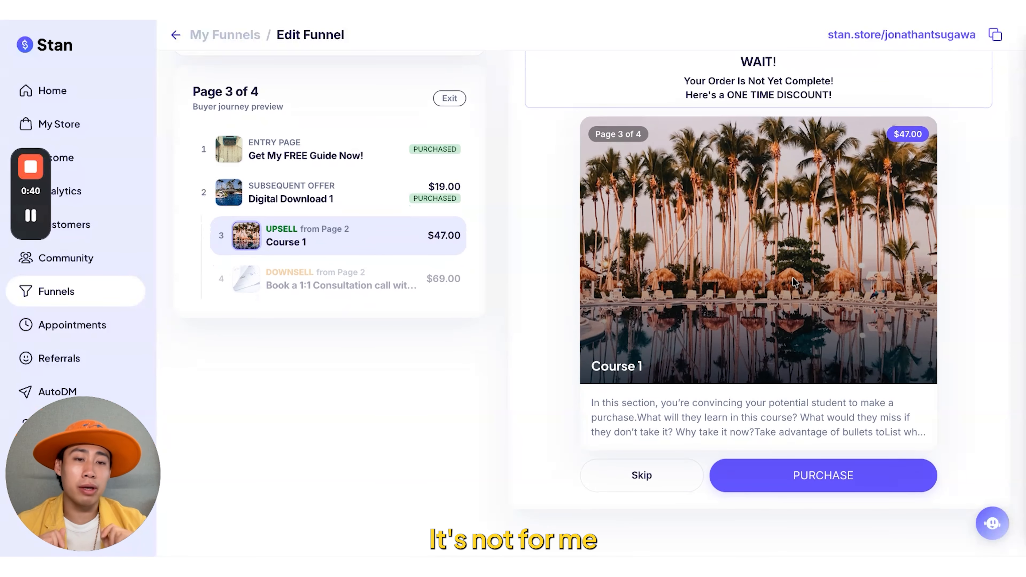
pyautogui.click(646, 471)
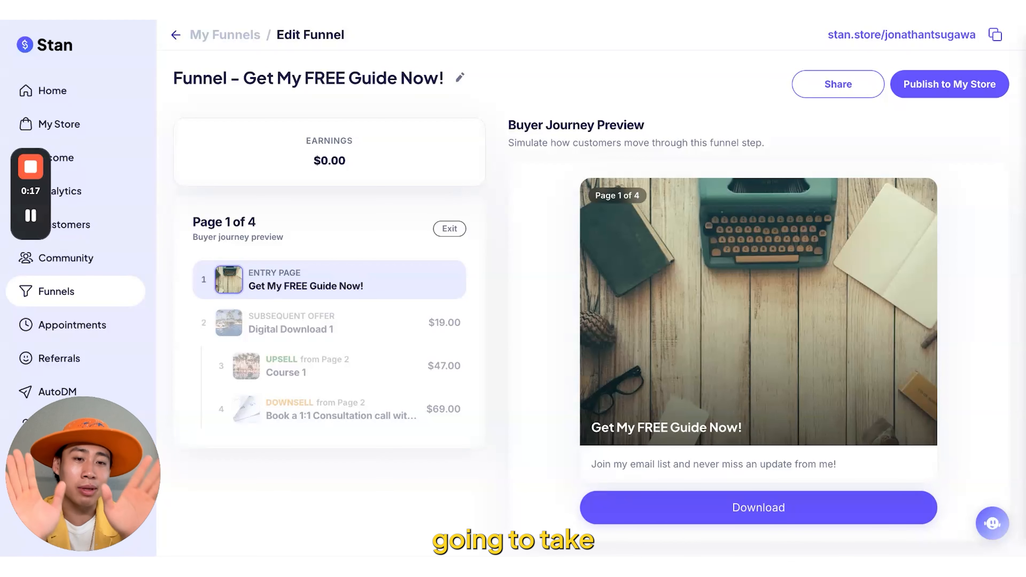
# - Preview the skip path by downloading the free guide, skipping Digital Download 1 and booking the 1:1 consultation call
pyautogui.click(693, 513)
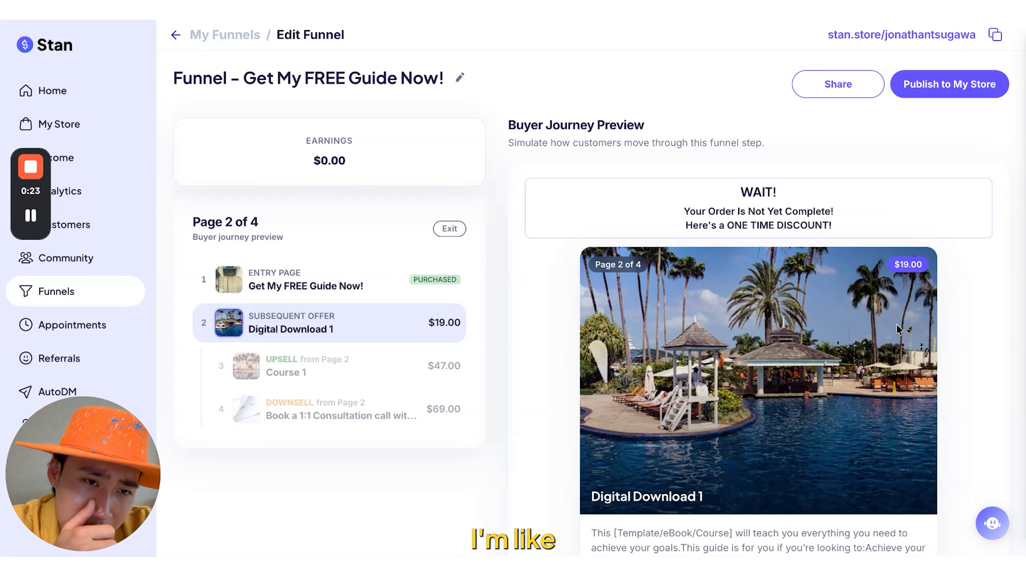
pyautogui.scroll(-1, 917, 283)
pyautogui.scroll(-3, 917, 284)
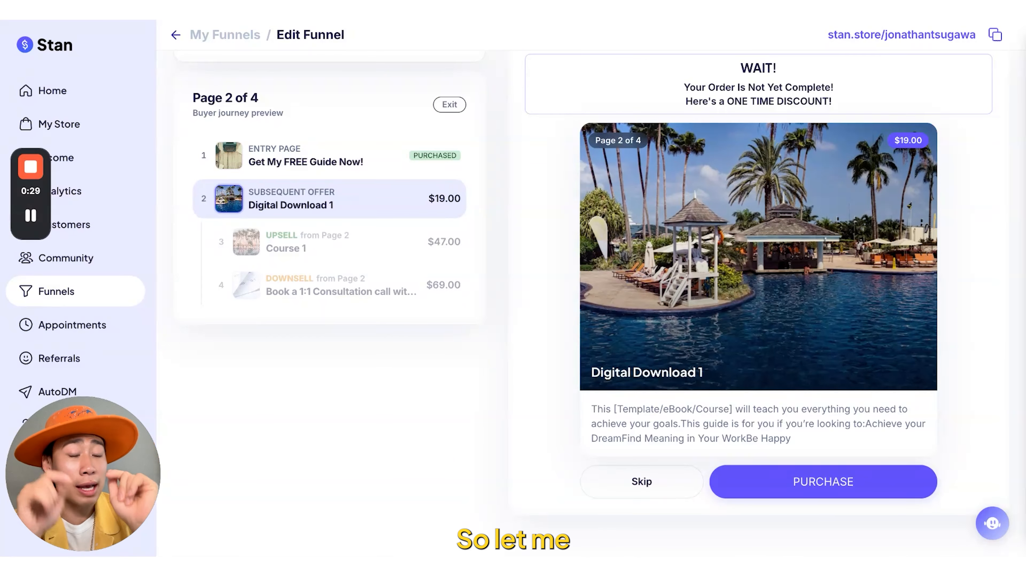
pyautogui.click(632, 484)
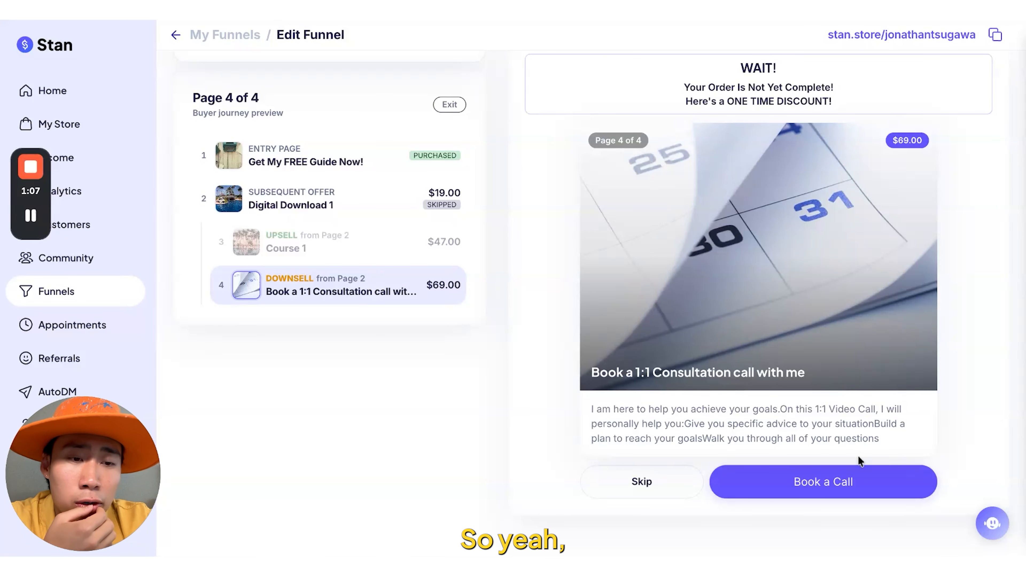
pyautogui.click(850, 485)
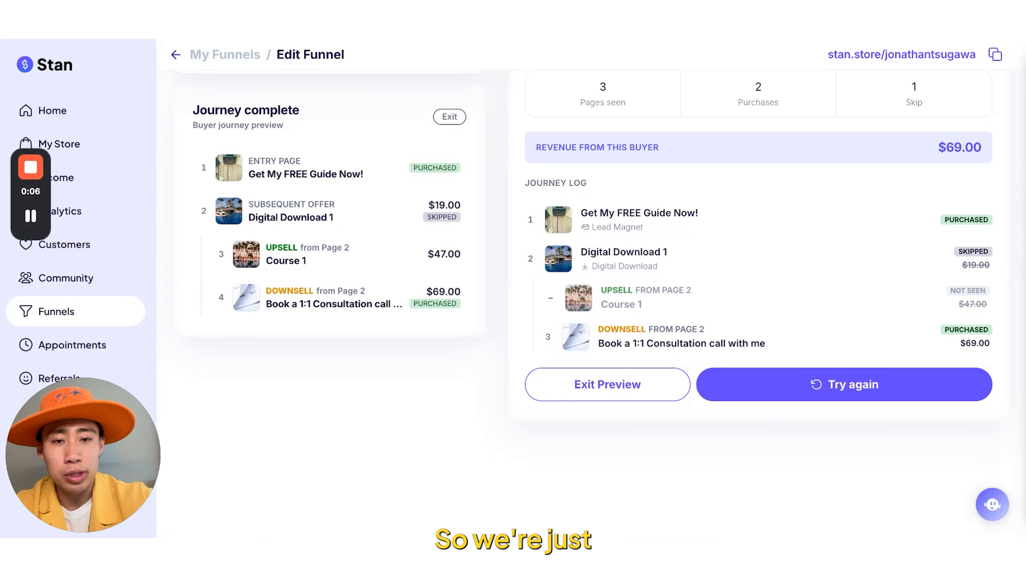
# - Start publishing the funnel to the store as a new product, keeping the prefilled funnel URL
pyautogui.scroll(3, 825, 279)
pyautogui.scroll(2, 824, 279)
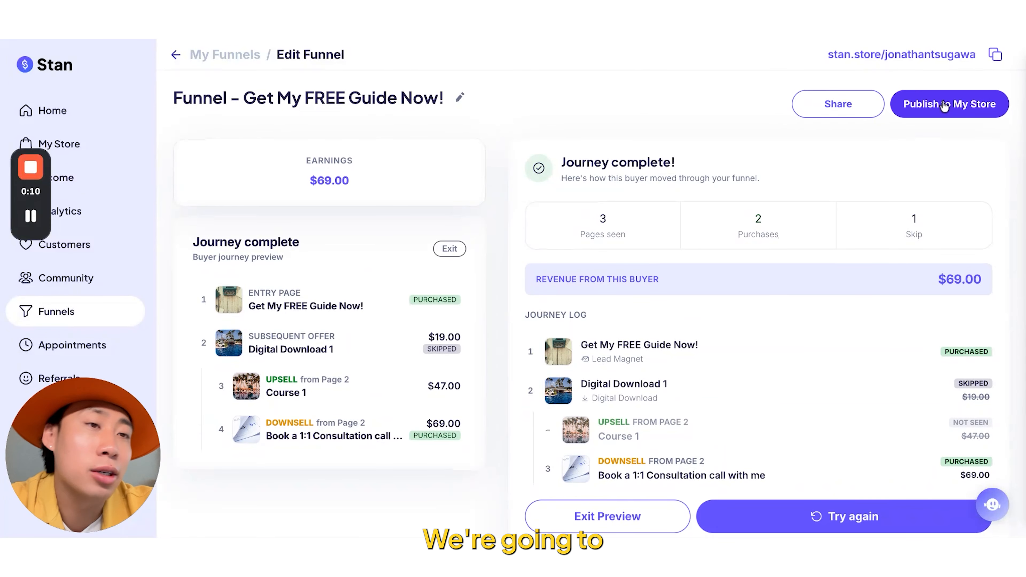
pyautogui.click(945, 105)
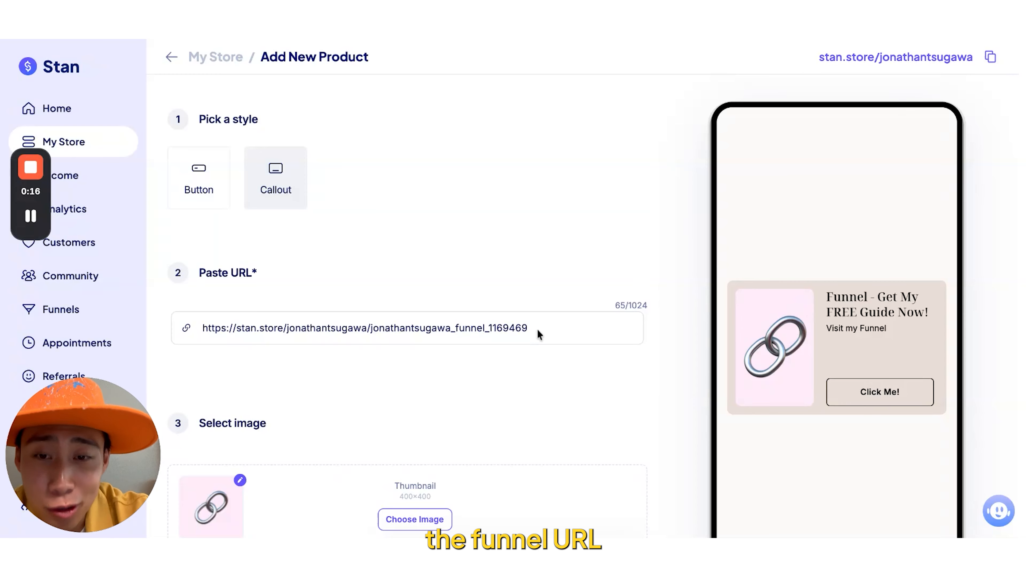
pyautogui.click(429, 341)
pyautogui.hotkey('ctrl', 'a')
pyautogui.click(439, 380)
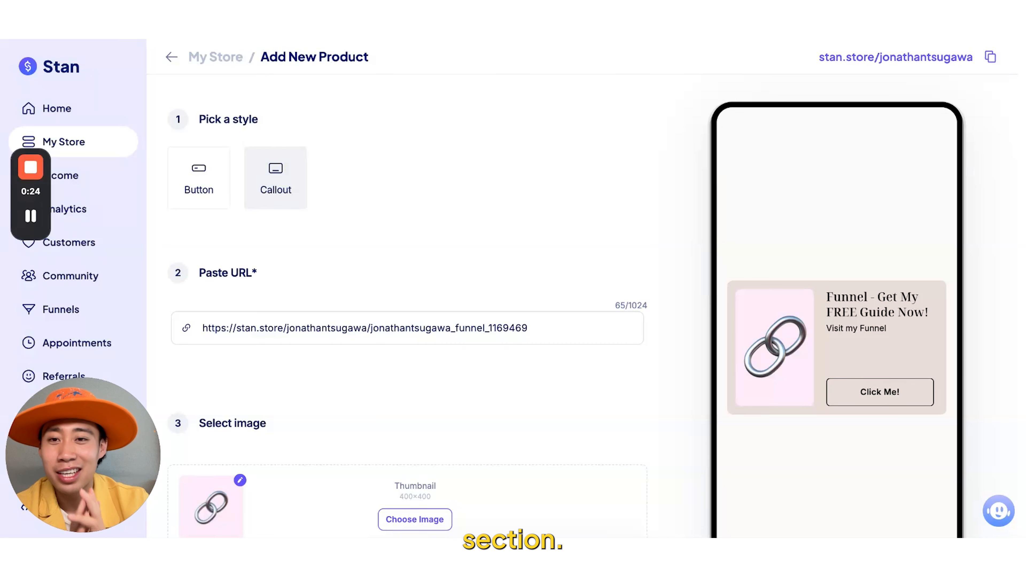
# - Compare the Button and Callout styles for the store product, ending on Callout
pyautogui.click(211, 198)
pyautogui.click(275, 184)
pyautogui.click(204, 190)
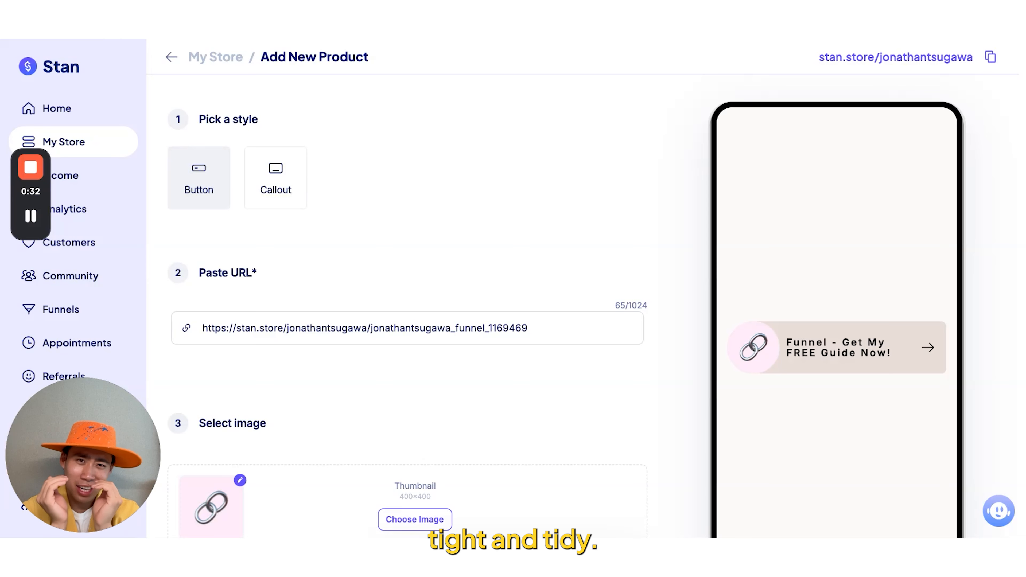
pyautogui.click(284, 184)
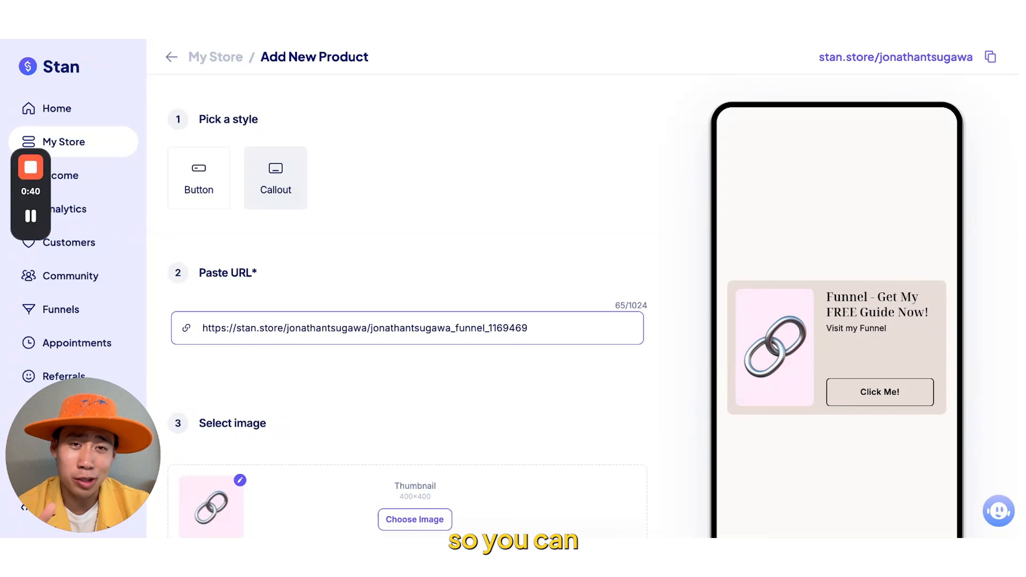
# - Shorten the product's title to "Get My FREE Guide Now!" by removing the "Funnel -" prefix
pyautogui.click(608, 462)
pyautogui.scroll(-3, 608, 463)
pyautogui.scroll(-2, 566, 412)
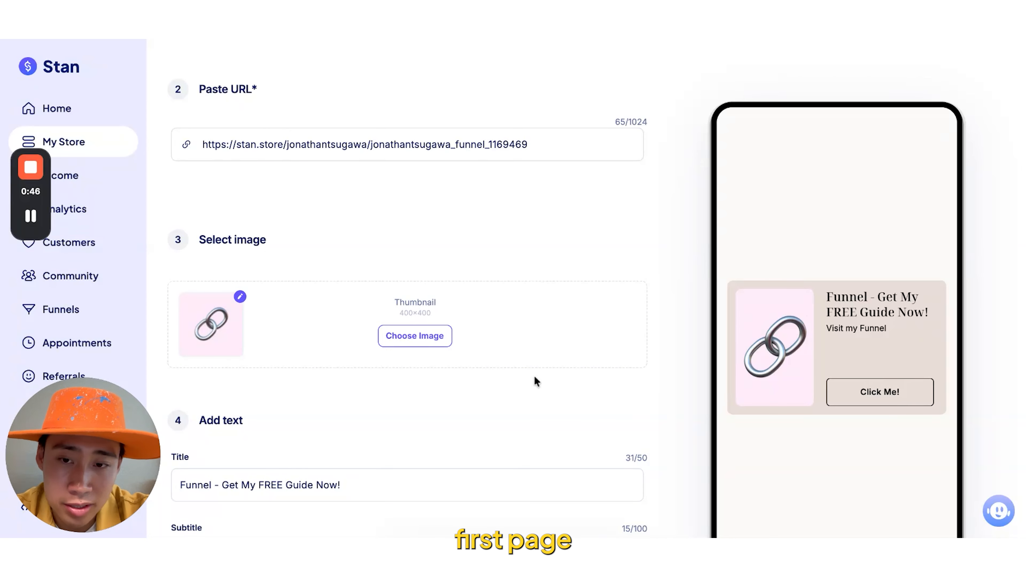
pyautogui.scroll(-6, 534, 377)
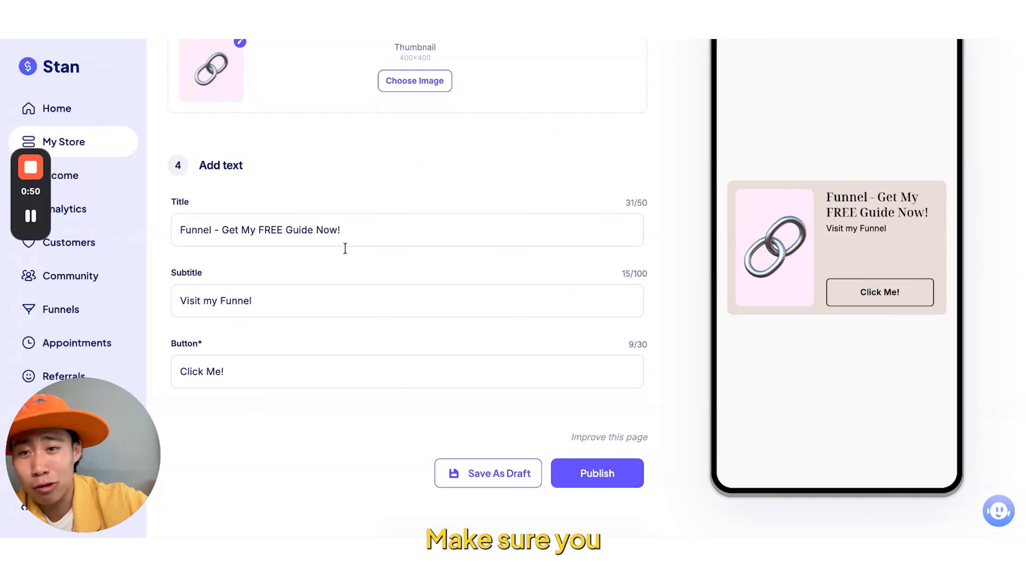
pyautogui.doubleClick(204, 227)
pyautogui.click(235, 284)
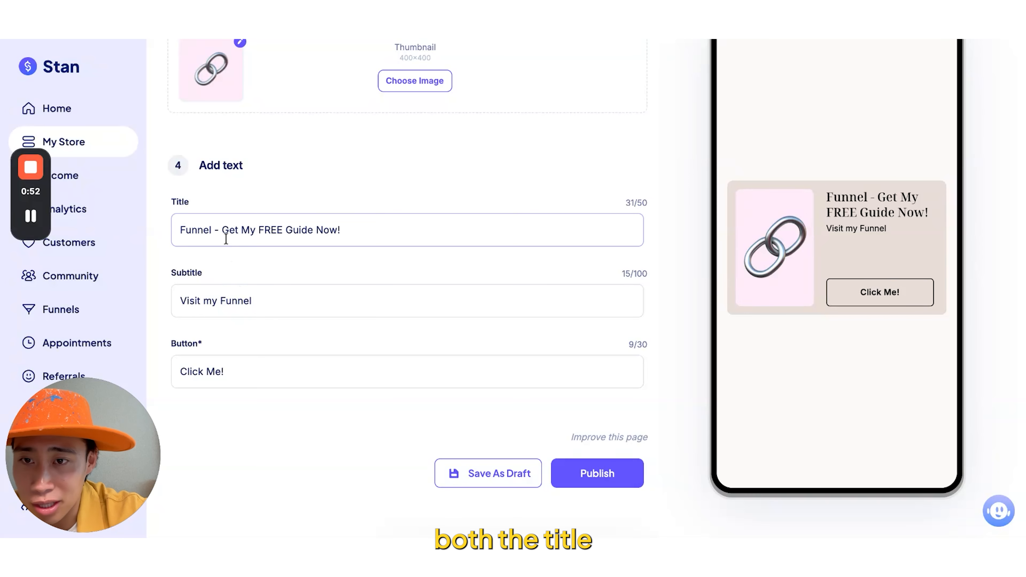
pyautogui.tripleClick(256, 302)
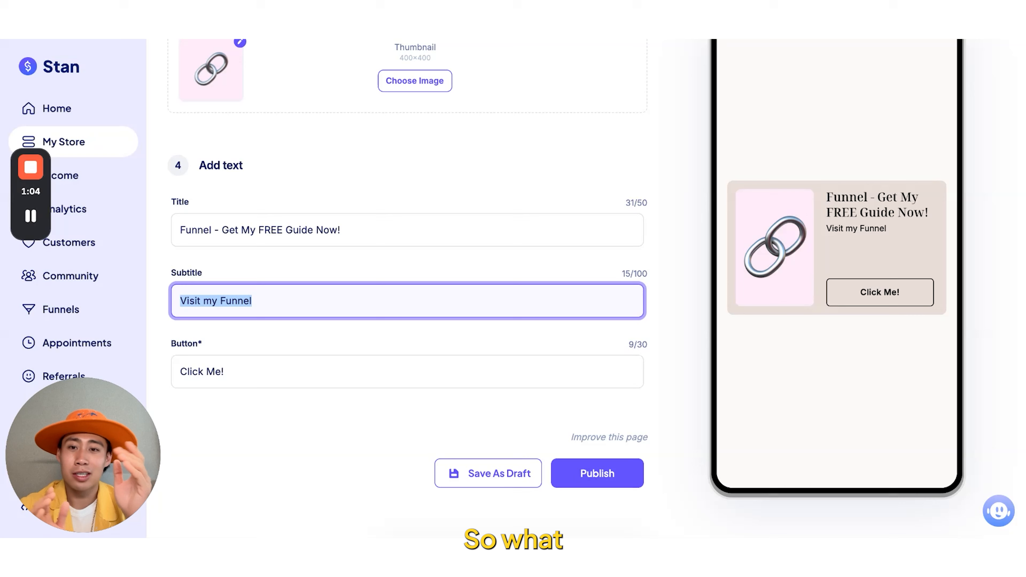
pyautogui.moveTo(222, 230); pyautogui.dragTo(163, 228)
pyautogui.press('BackSpace')
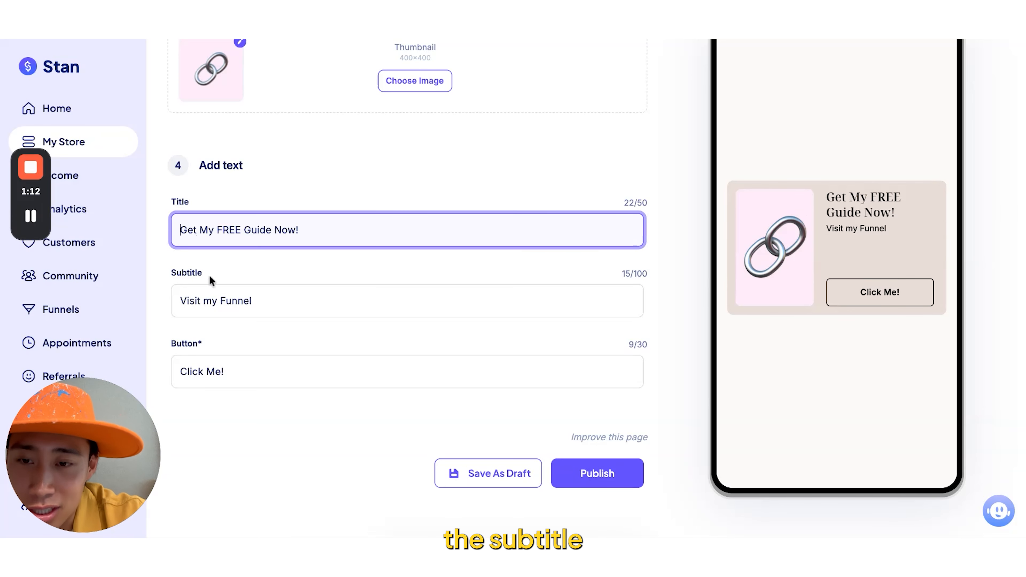
# - Replace the product's subtitle with "Learn how to set up your Stan Store"
pyautogui.tripleClick(224, 293)
pyautogui.press('BackSpace')
pyautogui.write('Learn how ')
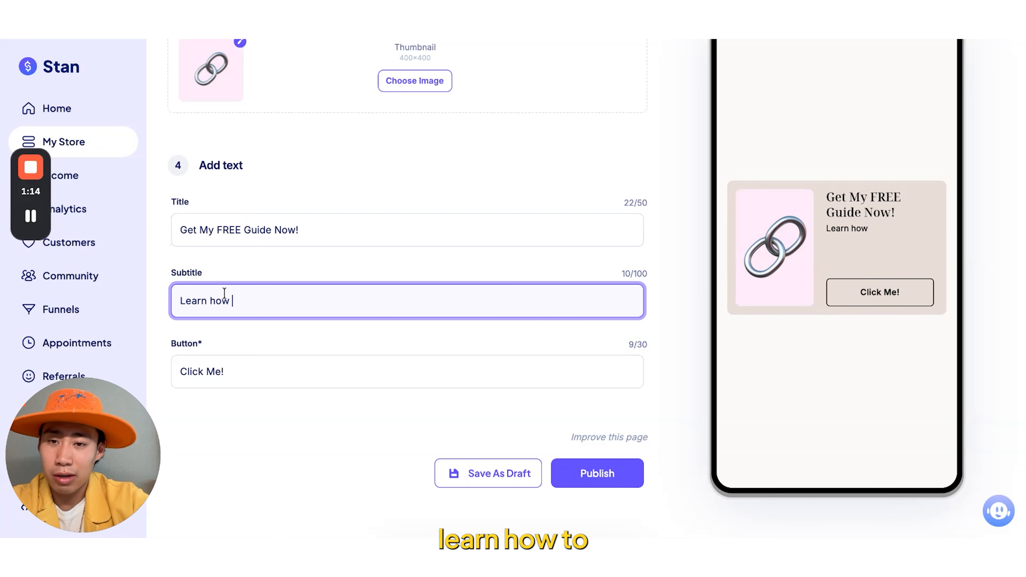
pyautogui.write('to set up your Stan Store')
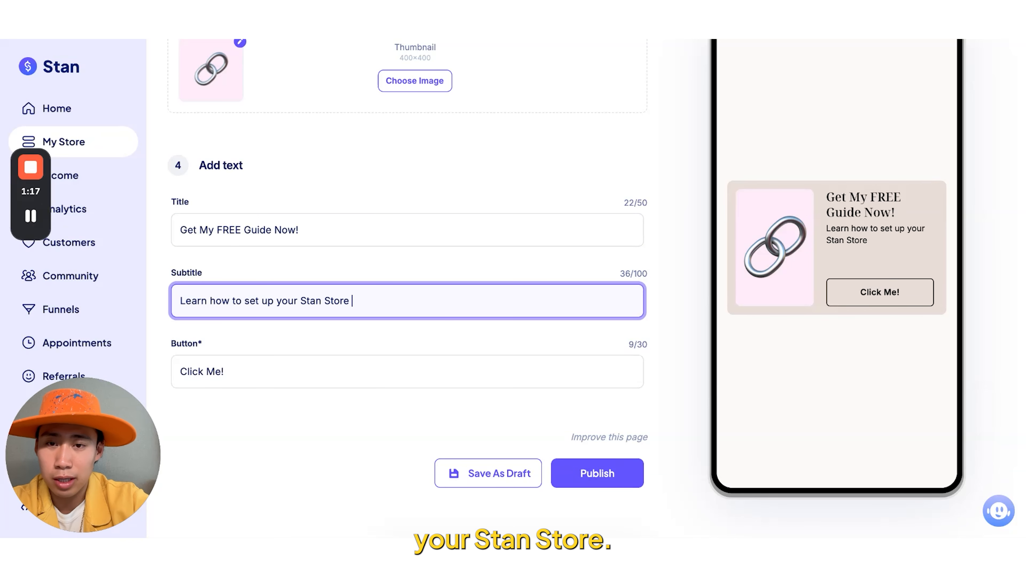
pyautogui.press('BackSpace')
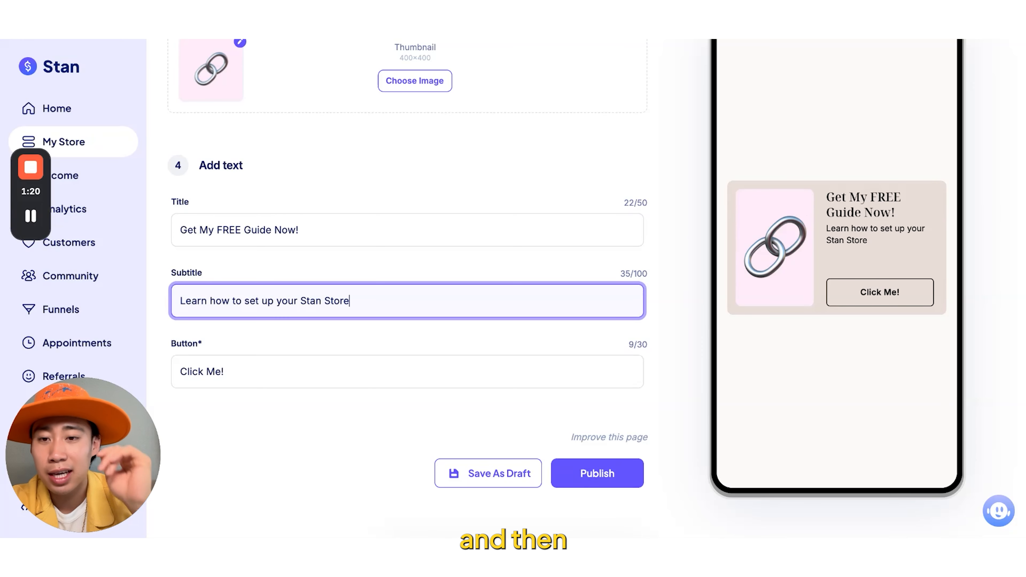
# - Keep "Click Me!" as the button text, publish the product and check its listing in the store
pyautogui.click(248, 376)
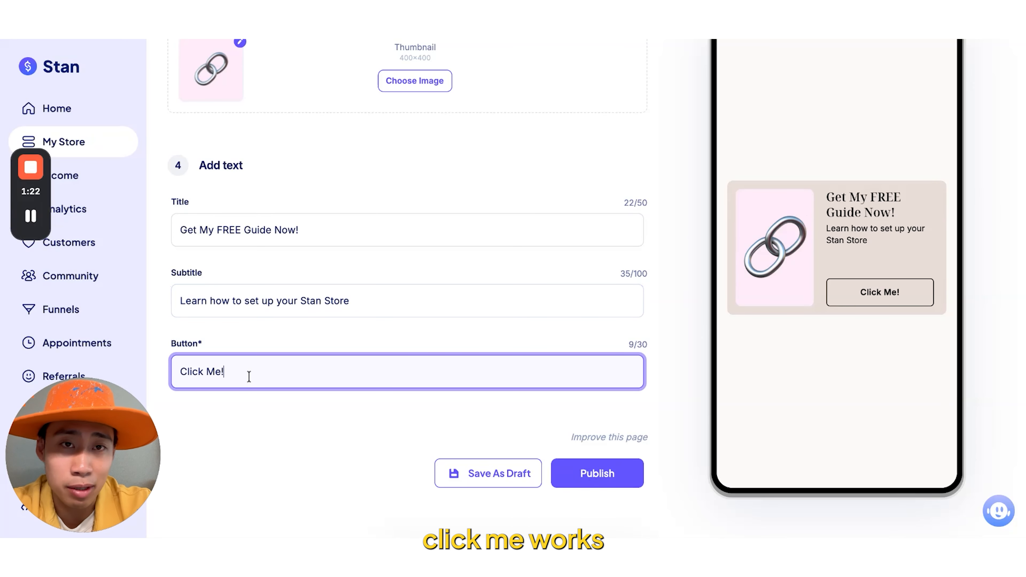
pyautogui.click(601, 469)
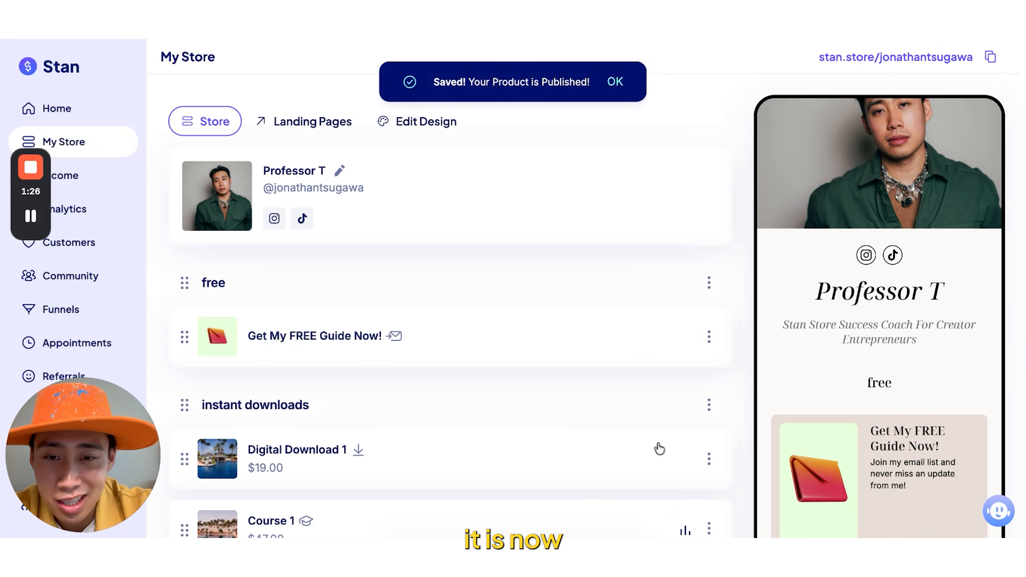
pyautogui.scroll(-1, 660, 449)
pyautogui.scroll(-8, 660, 449)
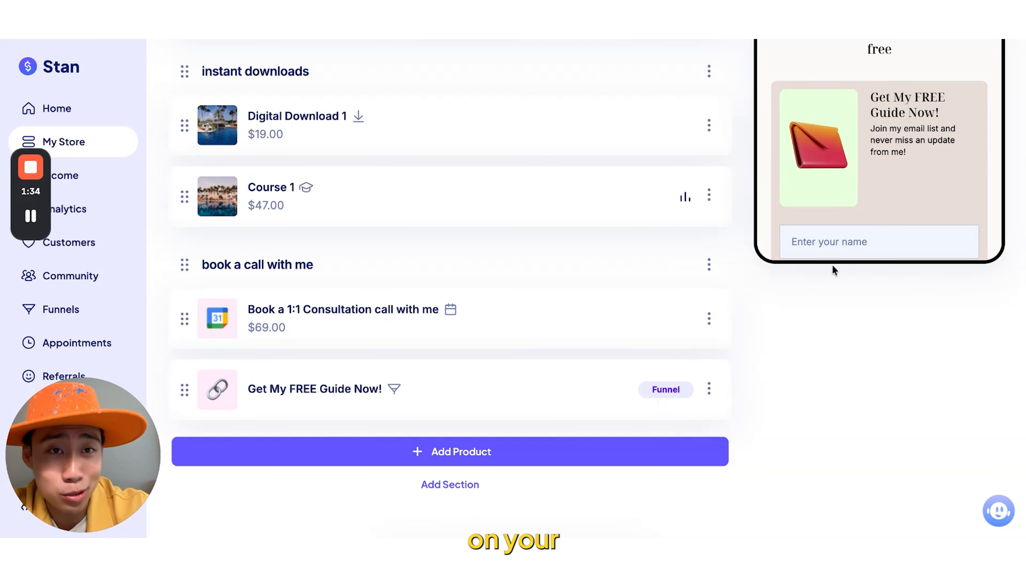
# - Open the live store page from its public URL and locate the funnel's "Get My FREE Guide Now!" card
pyautogui.scroll(8, 832, 269)
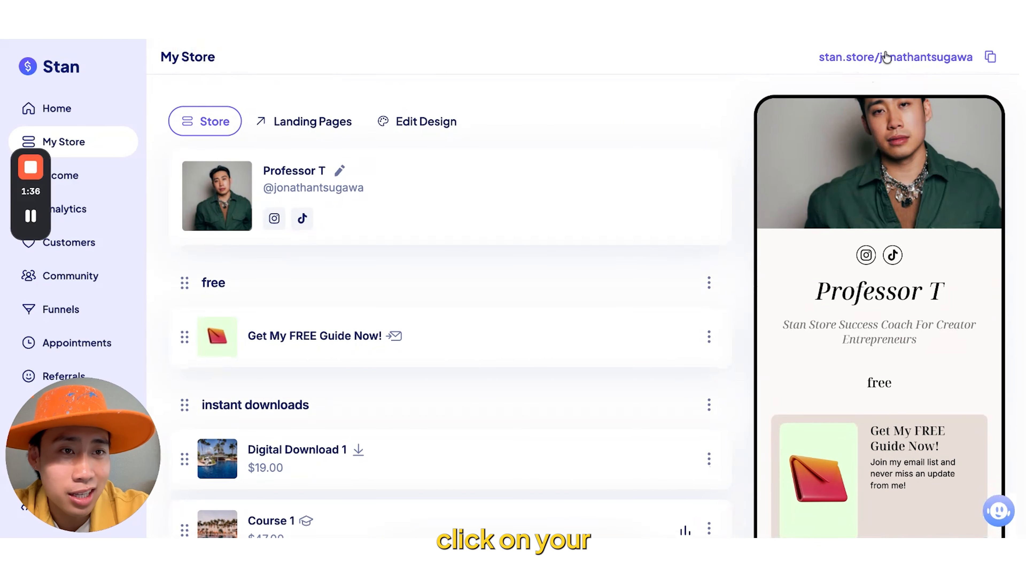
pyautogui.click(902, 58)
pyautogui.scroll(-5, 875, 240)
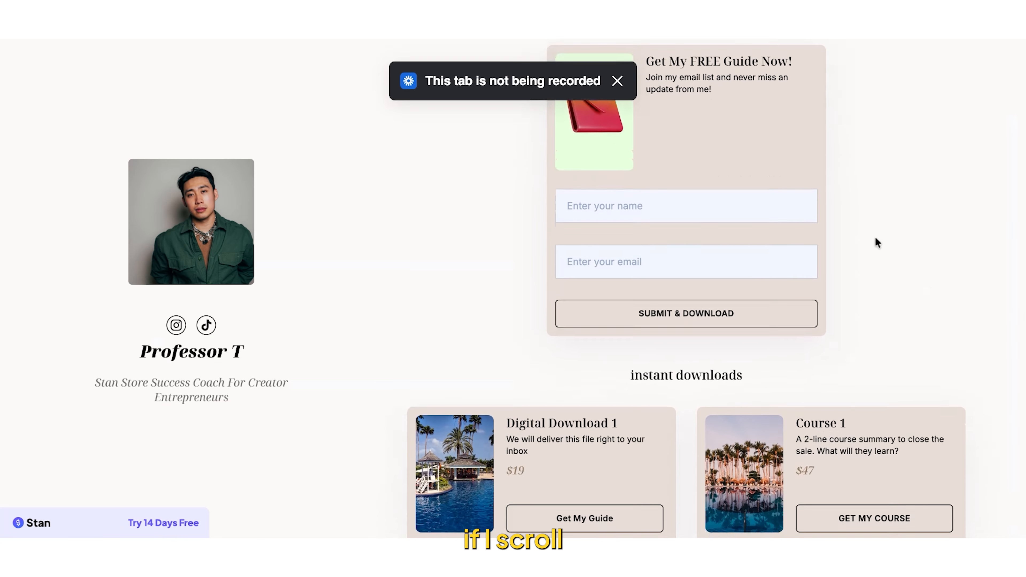
pyautogui.scroll(-4, 878, 243)
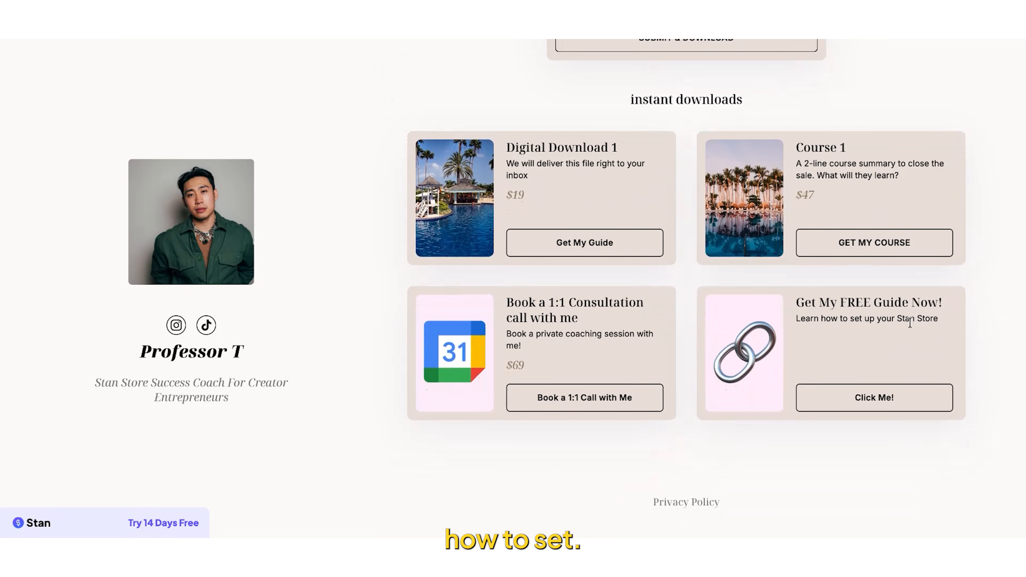
# - Open the "Get My FREE Guide Now!" product from the live store and fill in the visitor's full name
pyautogui.click(892, 398)
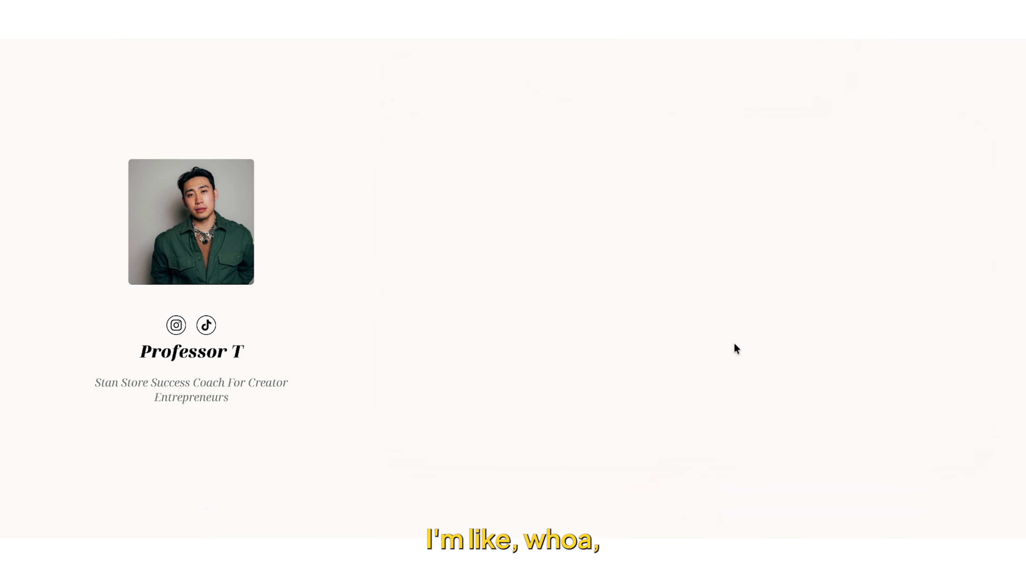
pyautogui.click(686, 369)
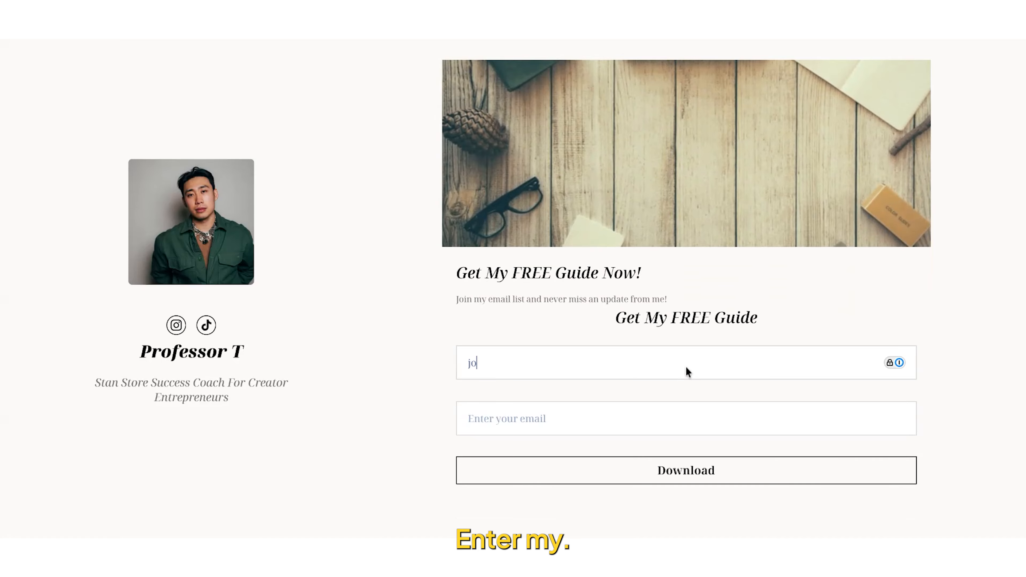
# - Fill in the visitor's e-mail address on the free guide form and submit it to request the download
pyautogui.press('Tab')
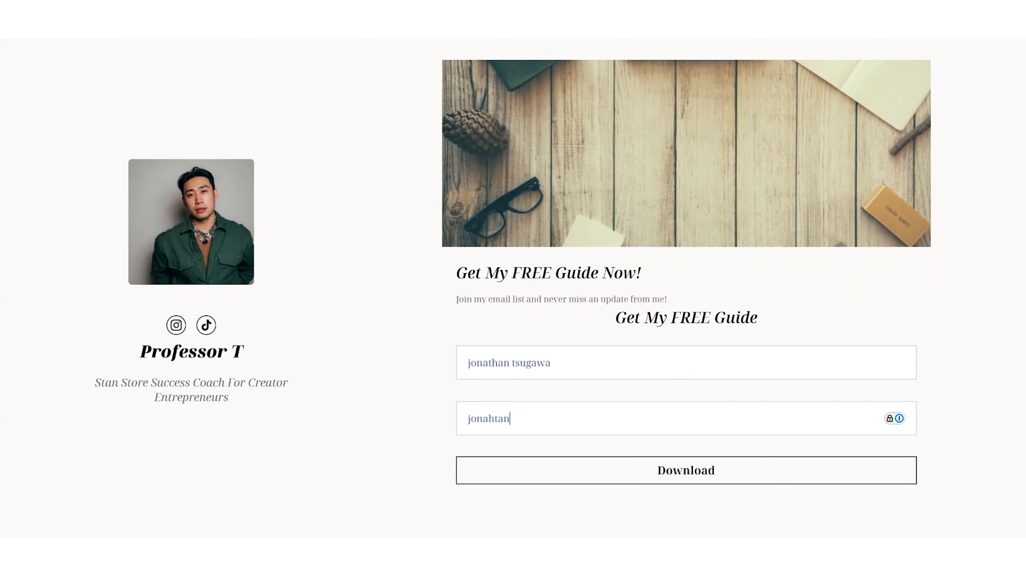
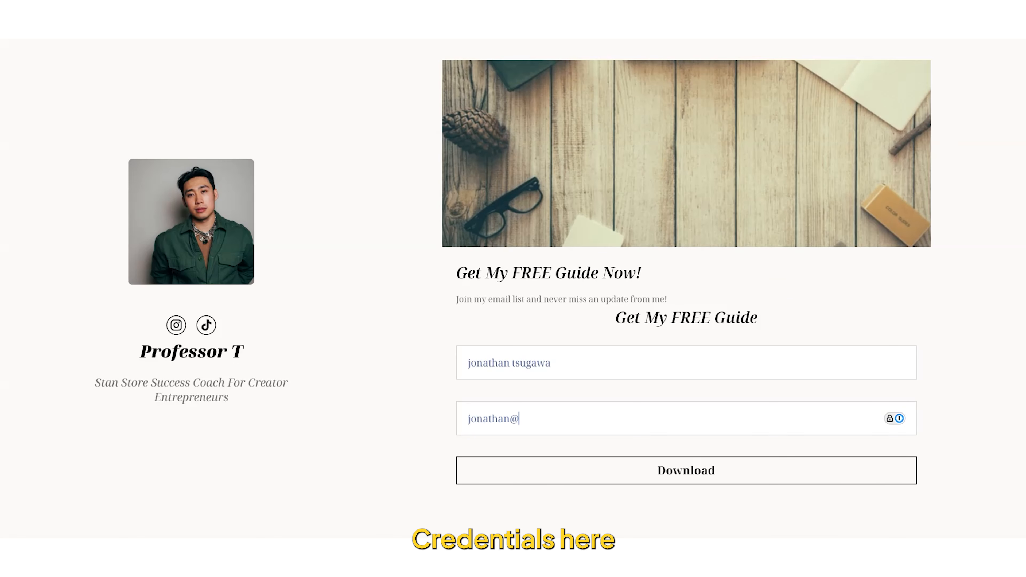
pyautogui.scroll(-2, 711, 396)
pyautogui.scroll(-1, 710, 394)
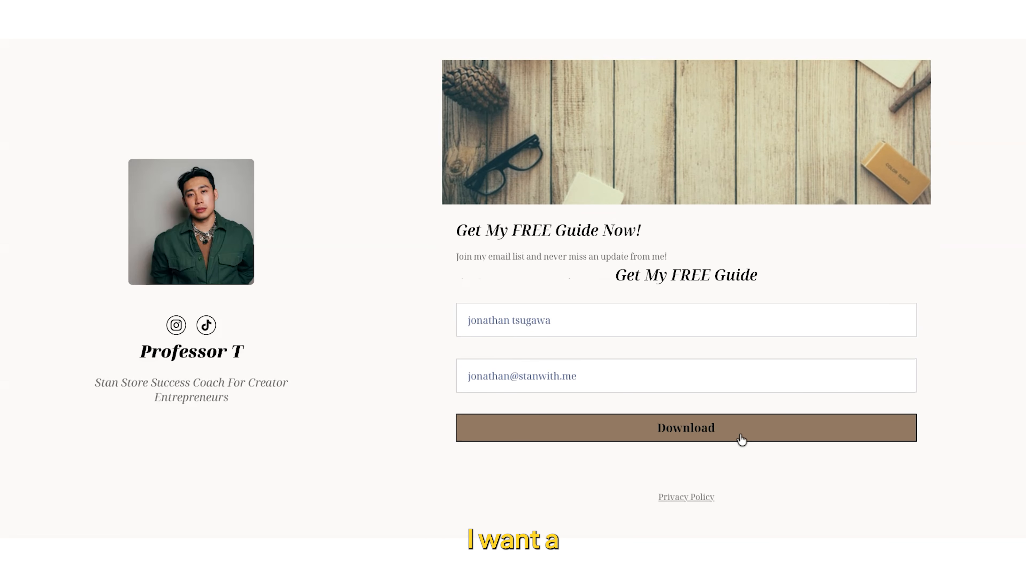
pyautogui.click(741, 439)
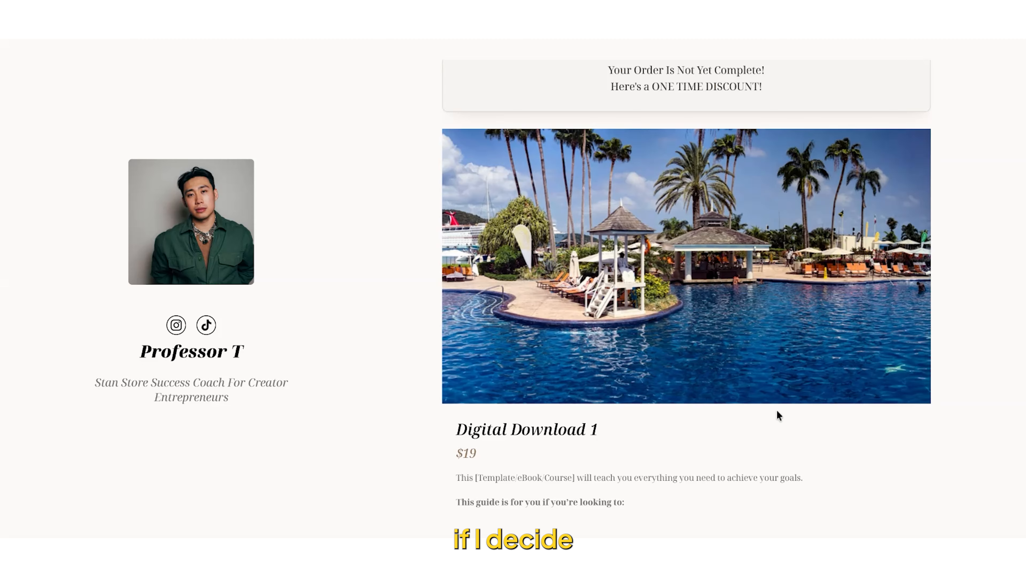
# - Review the one-time Digital Download 1 offer, decline it, and look over the 1:1 consultation call offer that follows
pyautogui.scroll(-2, 779, 415)
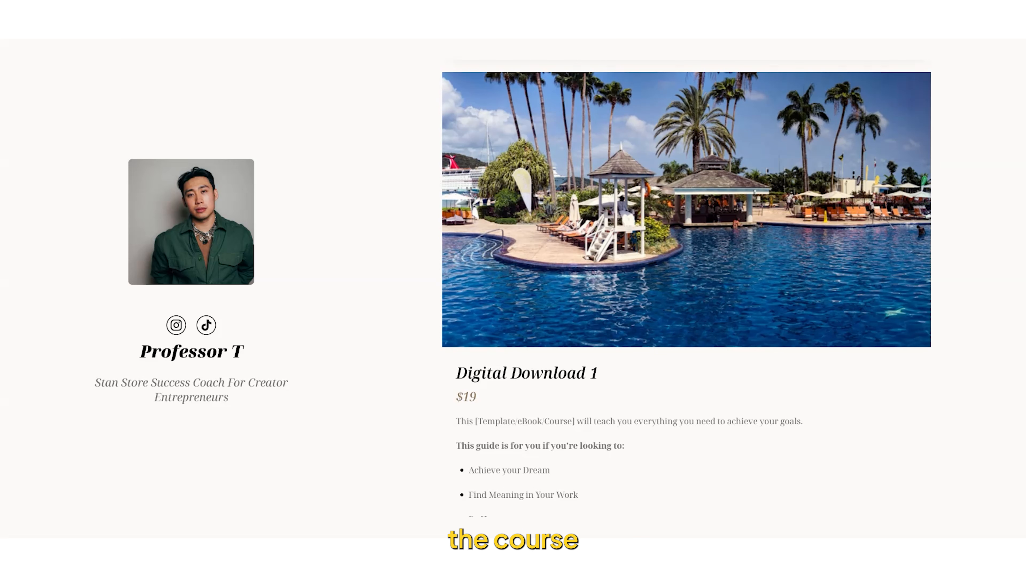
pyautogui.scroll(-6, 686, 283)
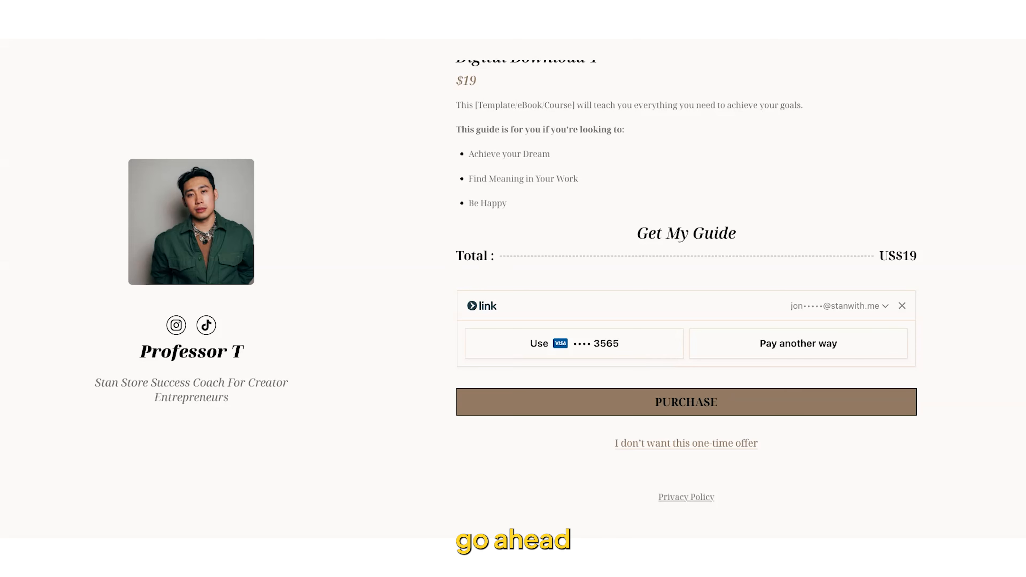
pyautogui.click(707, 445)
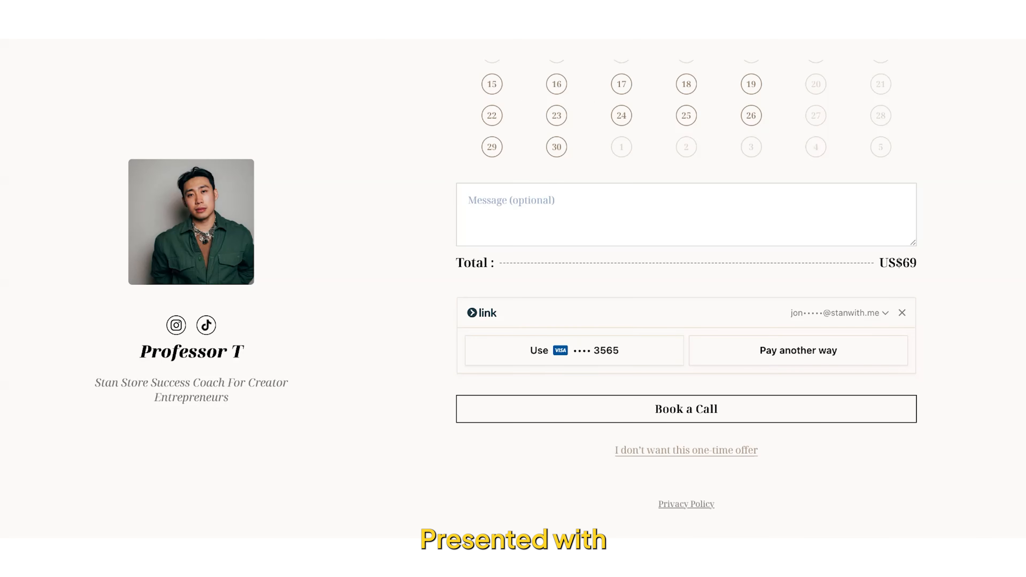
pyautogui.scroll(11, 687, 287)
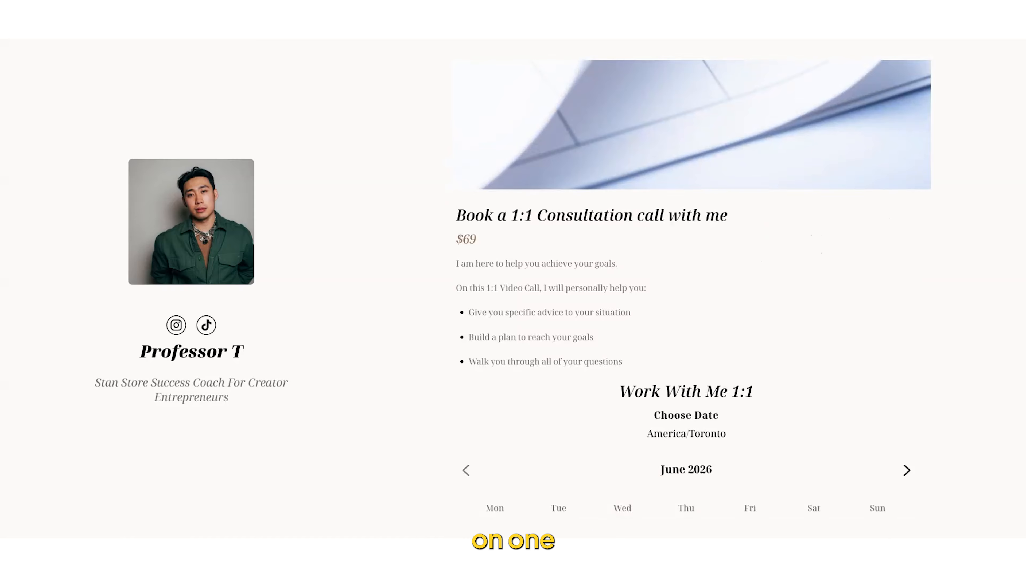